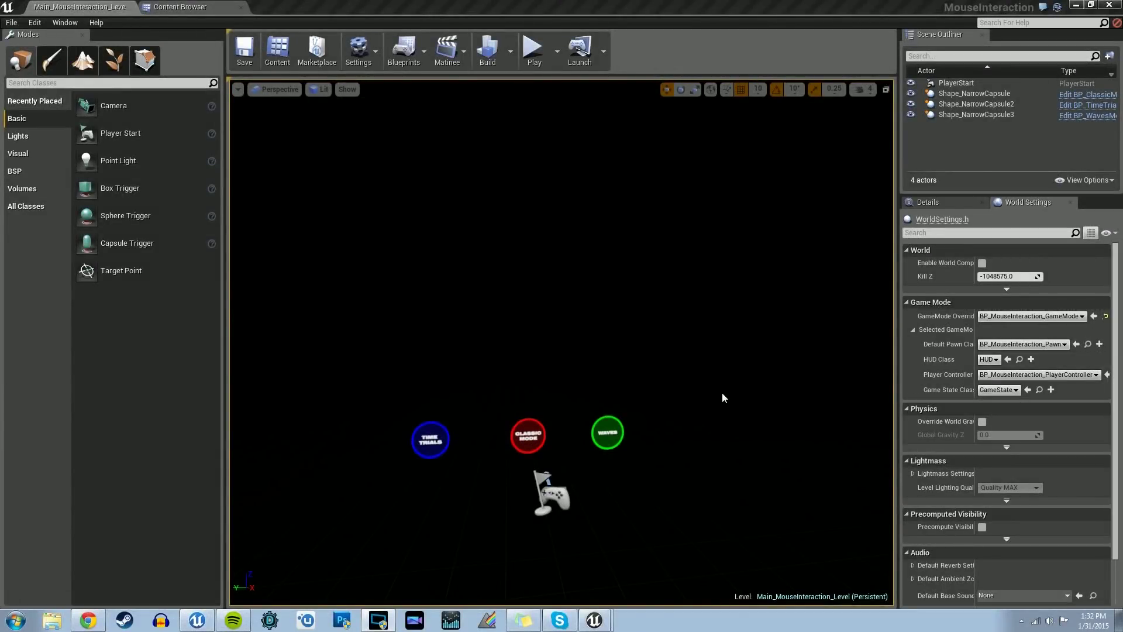
- Fly the viewport camera toward the Time Trials, Classic Mode and Waves buttons
right_drag(722, 393, 757, 387)
drag(738, 386, 701, 417)
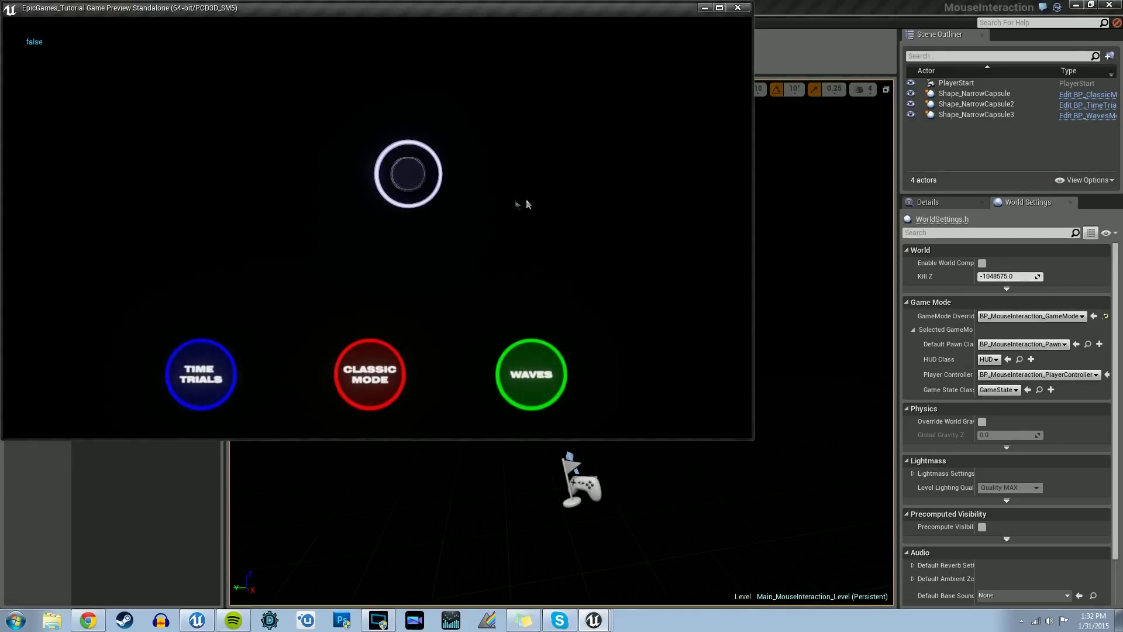
- Hit the shrinking target rings thirteen times in the standalone preview, then close it
click(398, 170)
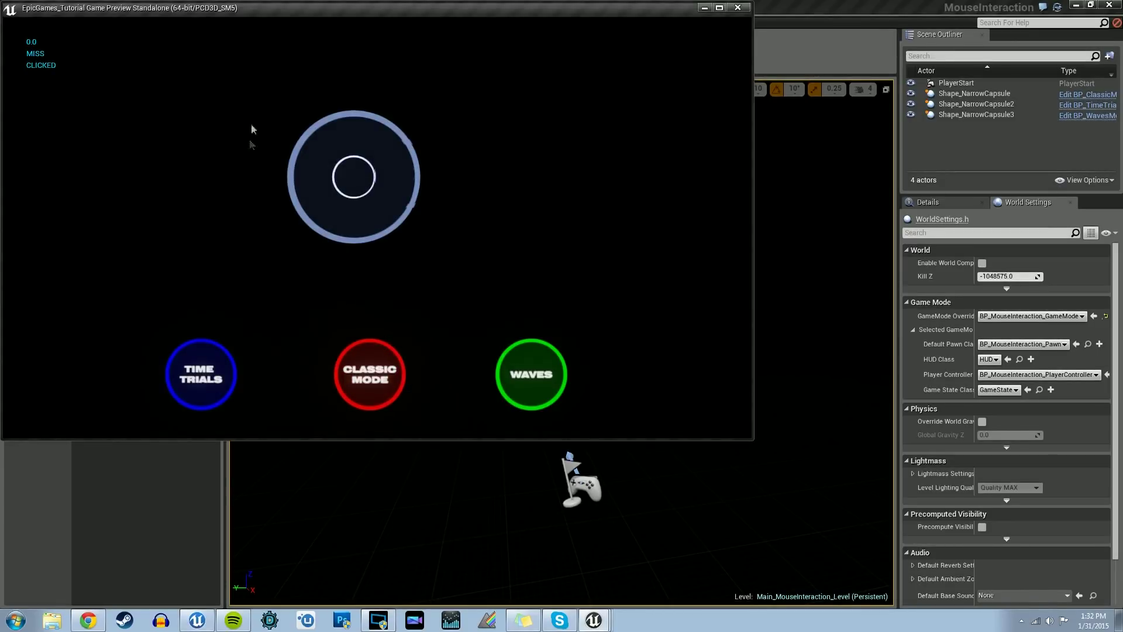
click(359, 181)
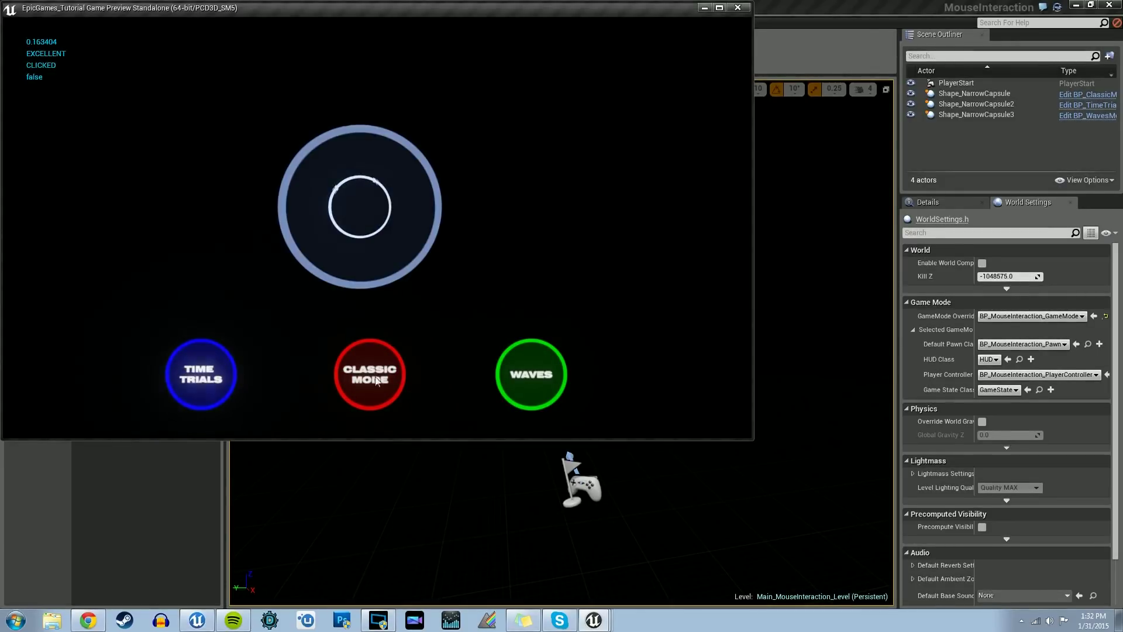
click(349, 210)
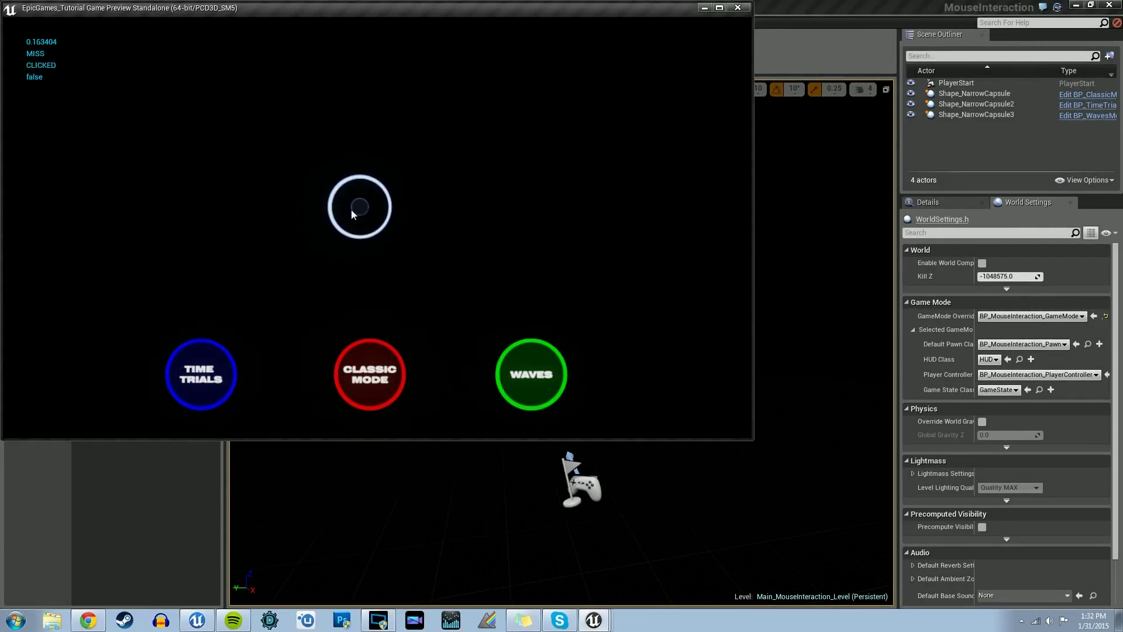
click(323, 258)
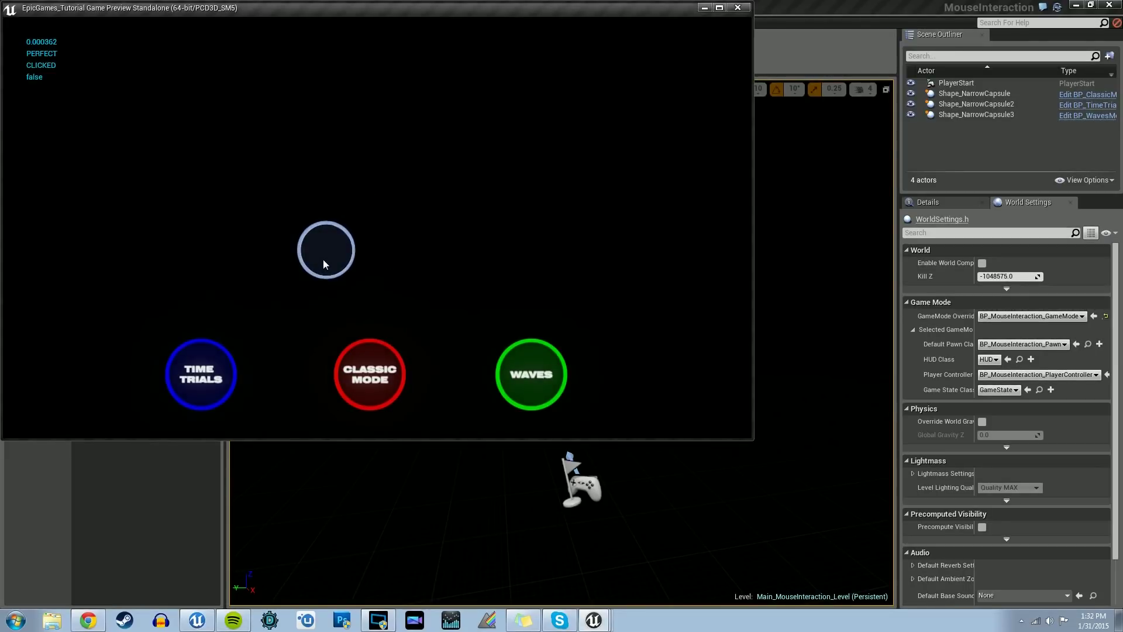
click(318, 192)
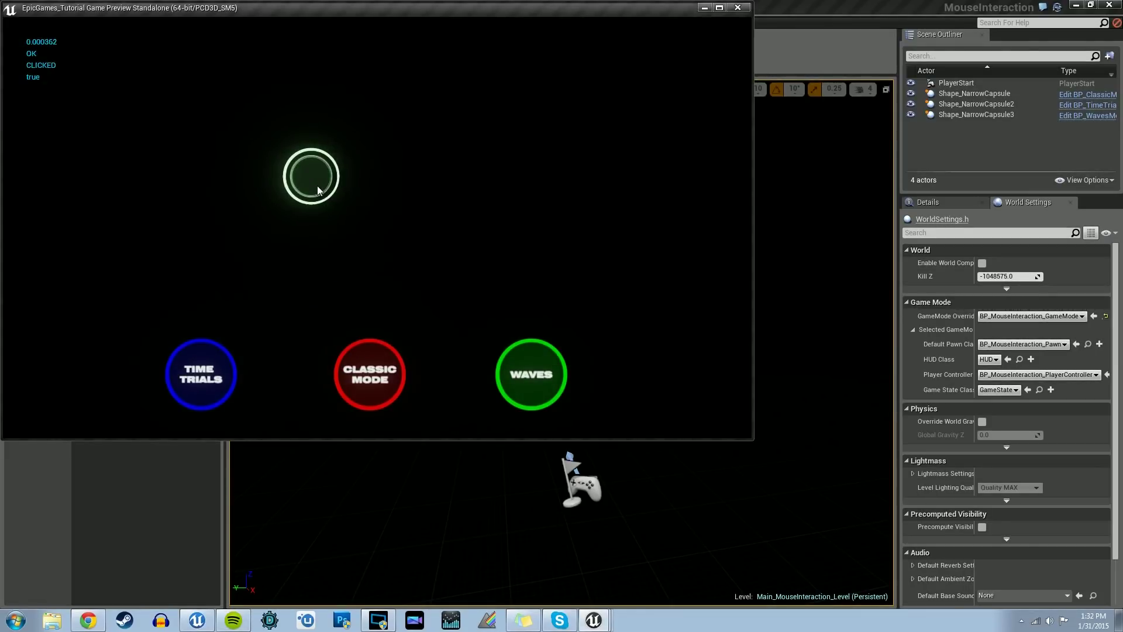
click(293, 150)
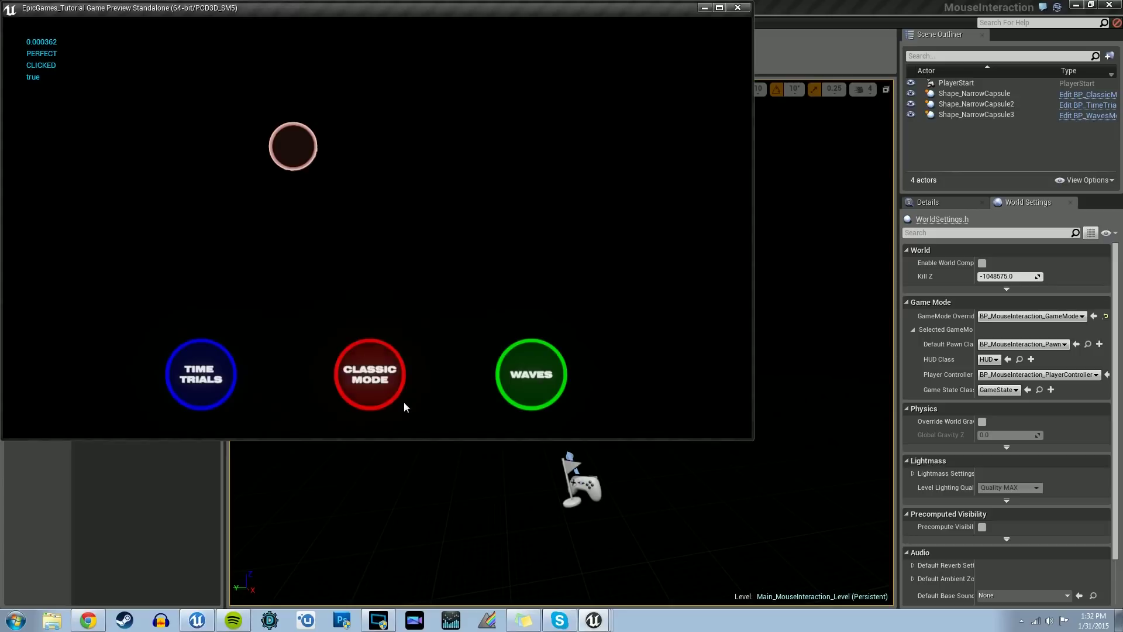
click(408, 231)
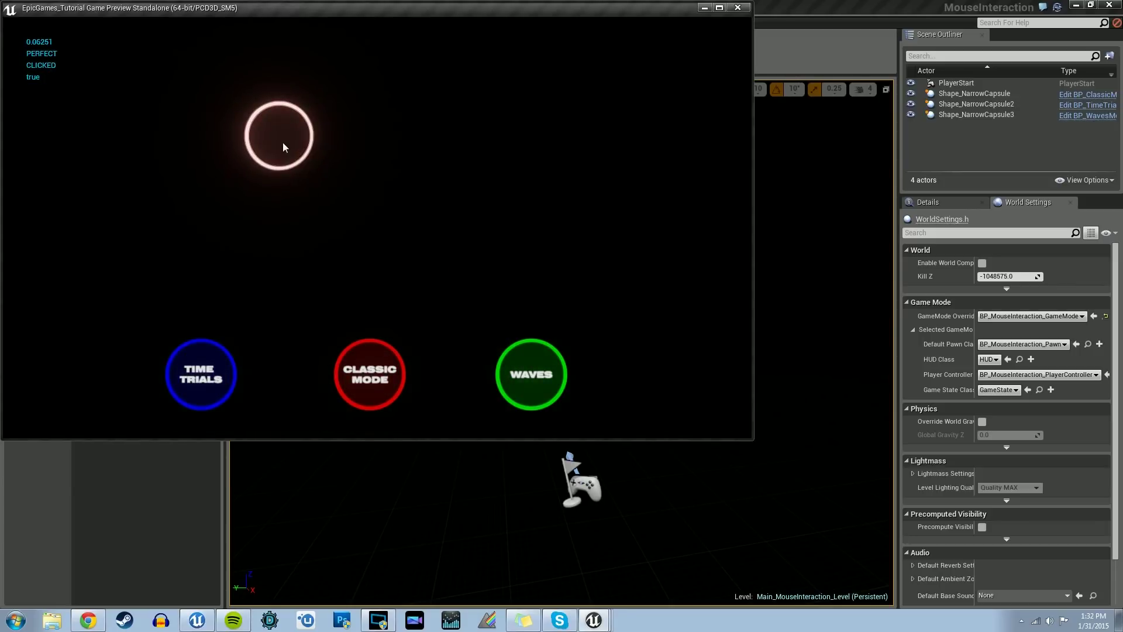
click(283, 146)
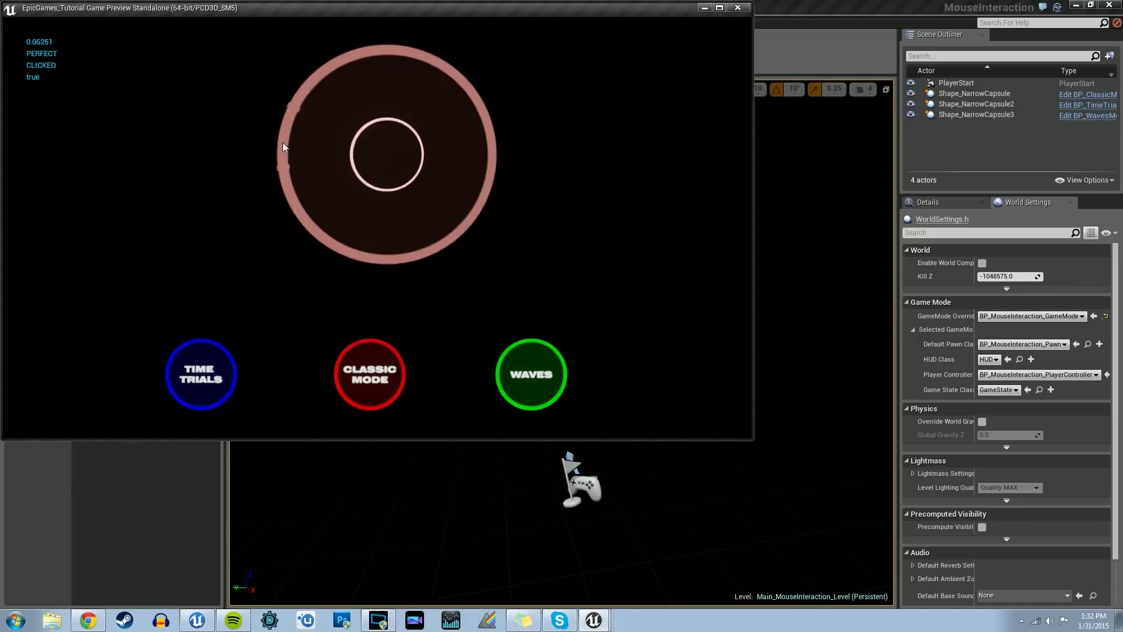
click(376, 157)
click(300, 249)
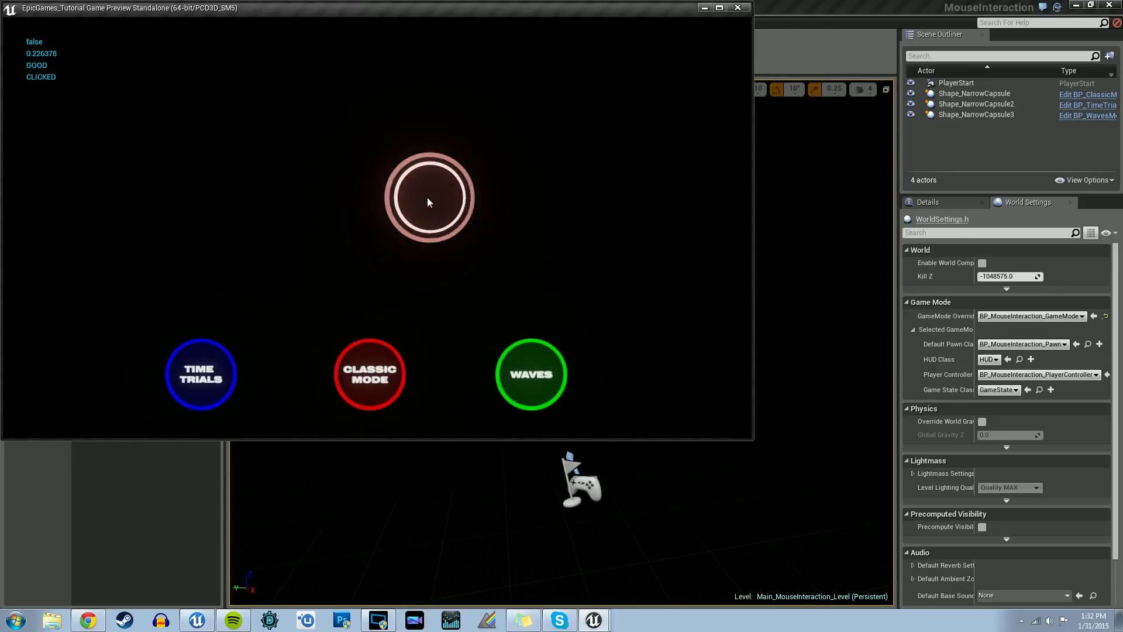
click(416, 188)
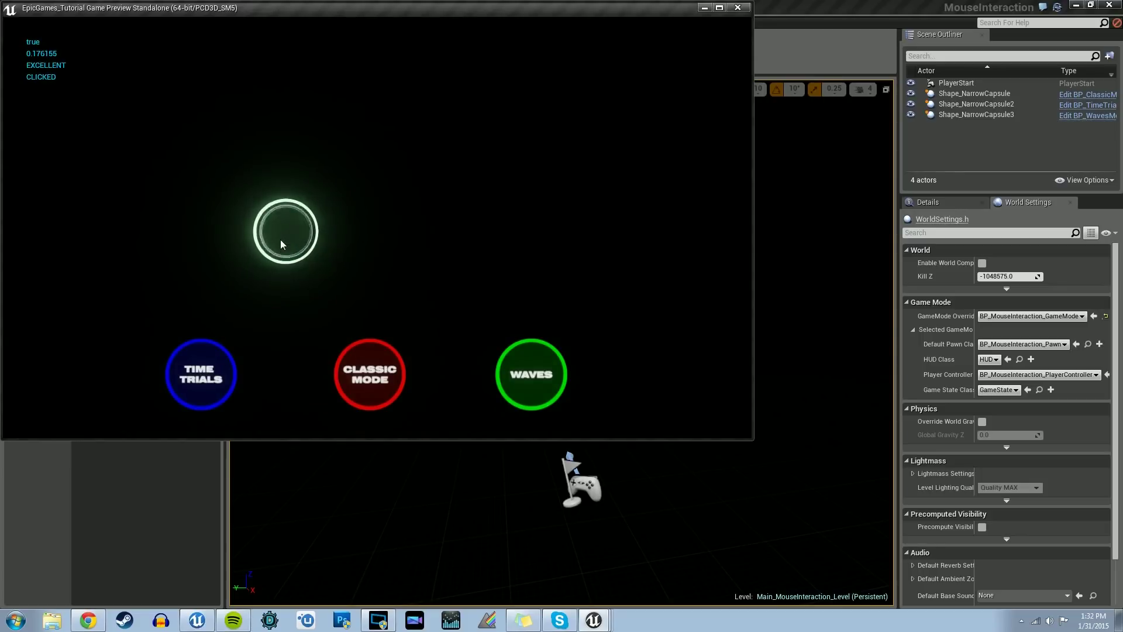
click(462, 179)
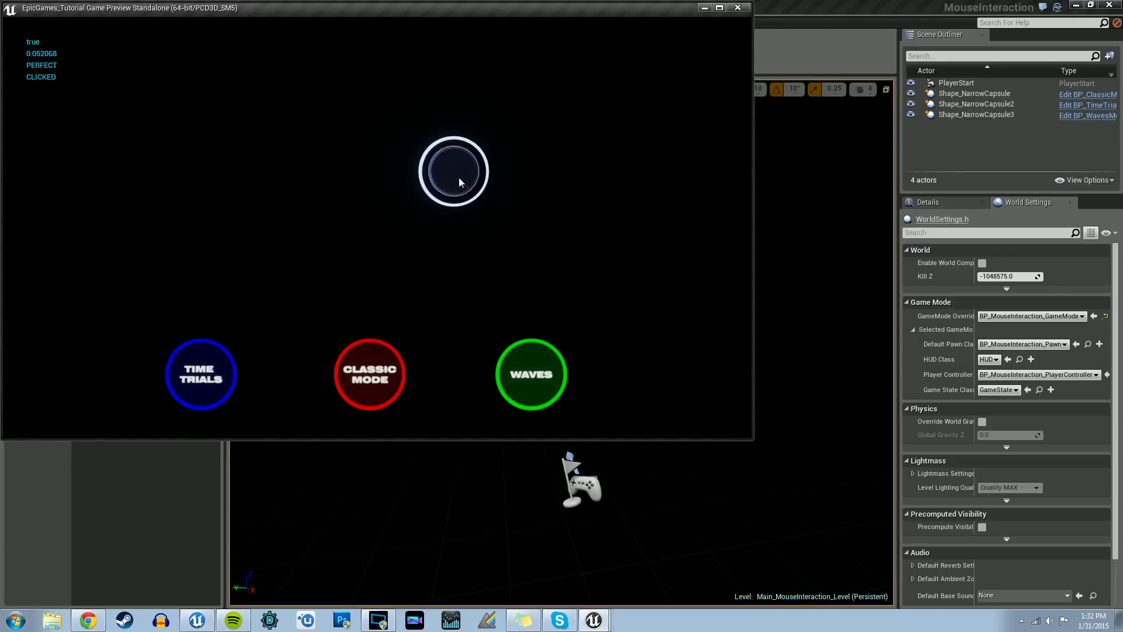
click(282, 141)
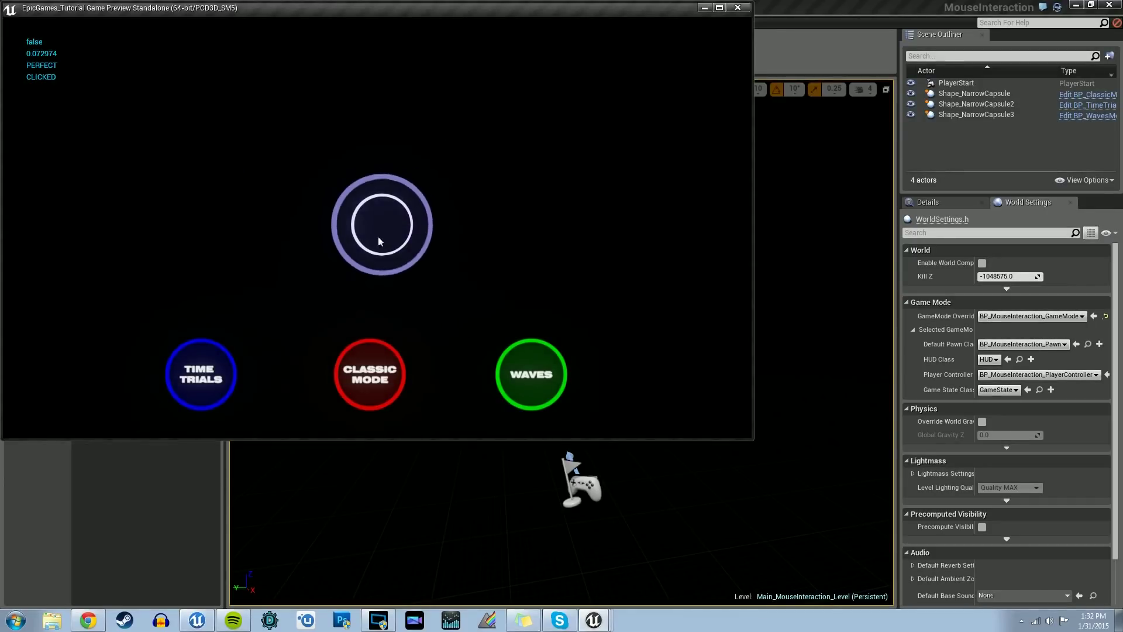
click(738, 8)
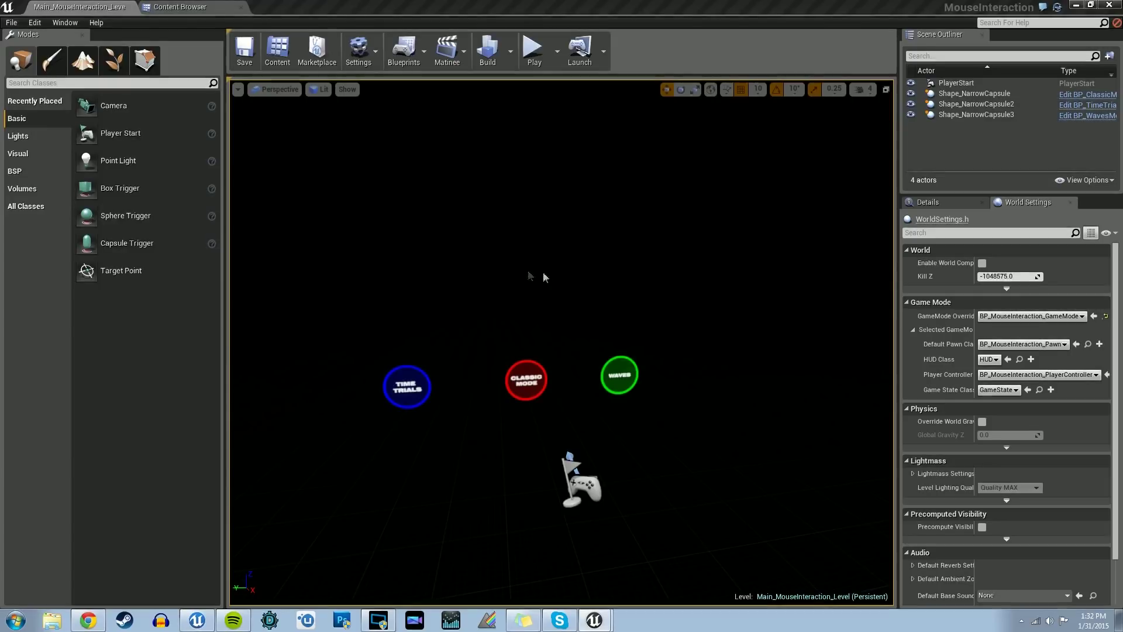
- Pull the view back and open the MouseInteraction_Content Textures folder in the Content Browser
drag(477, 262, 462, 283)
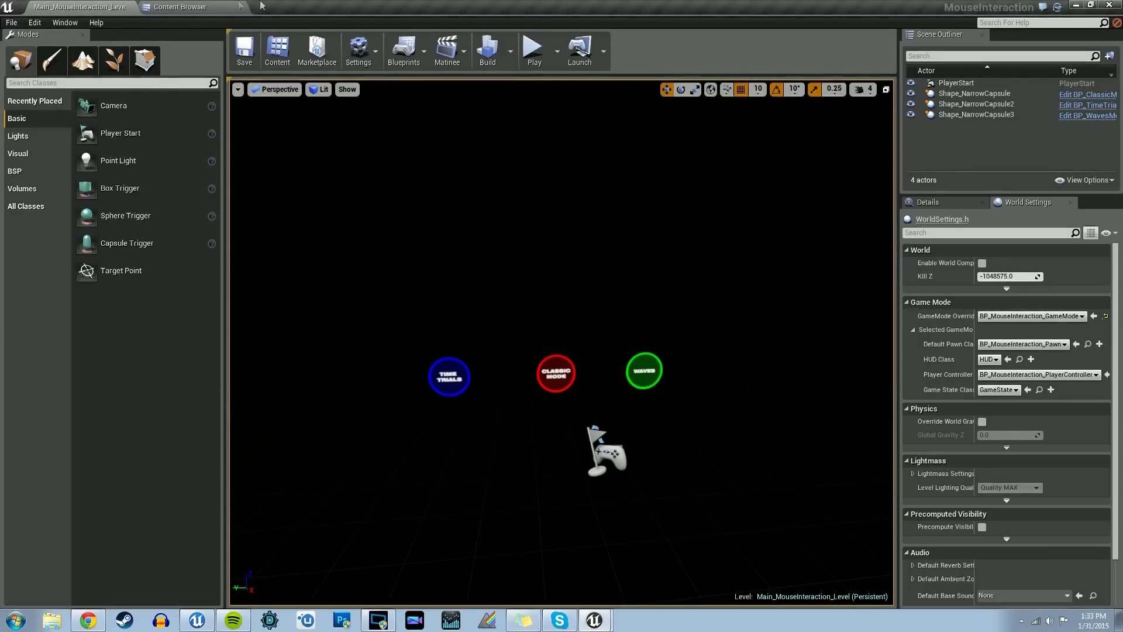
click(175, 6)
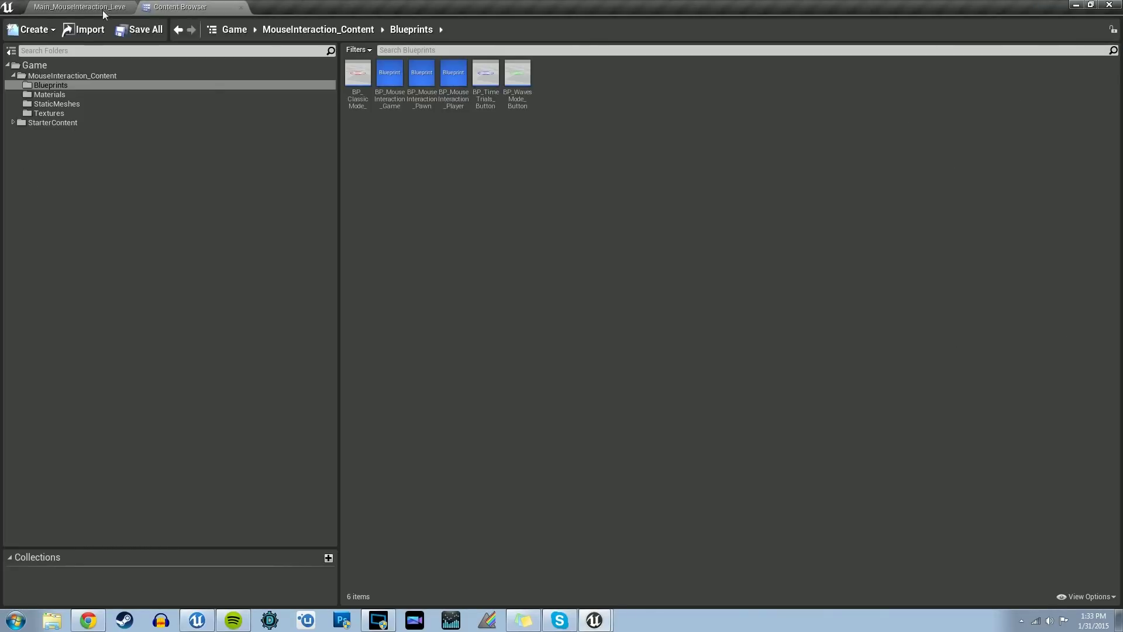
click(54, 115)
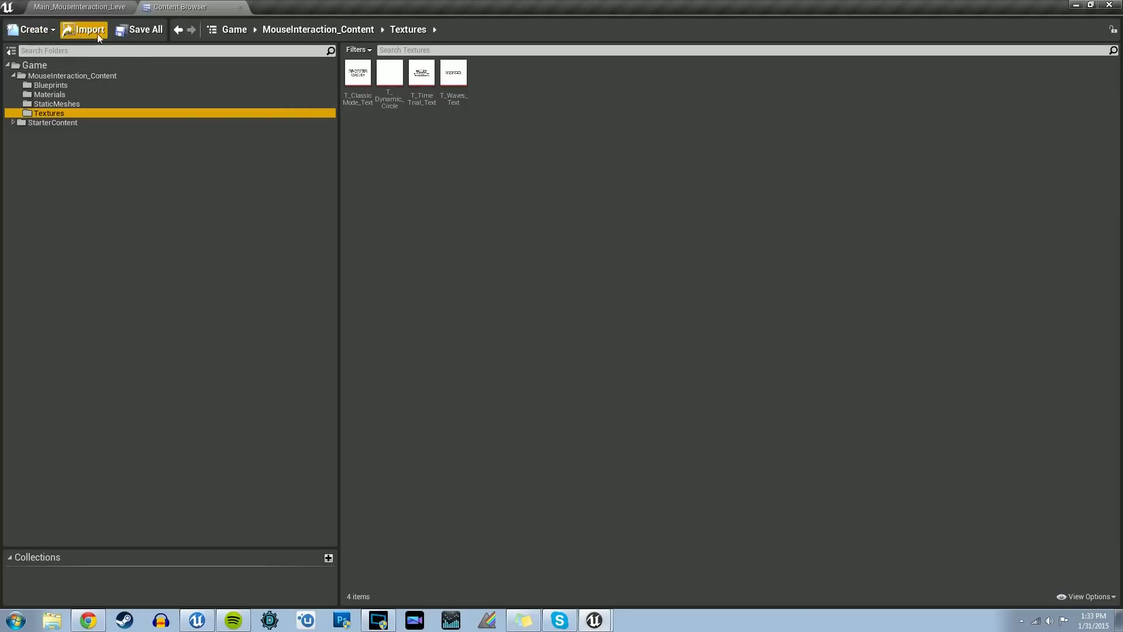
right_click(449, 174)
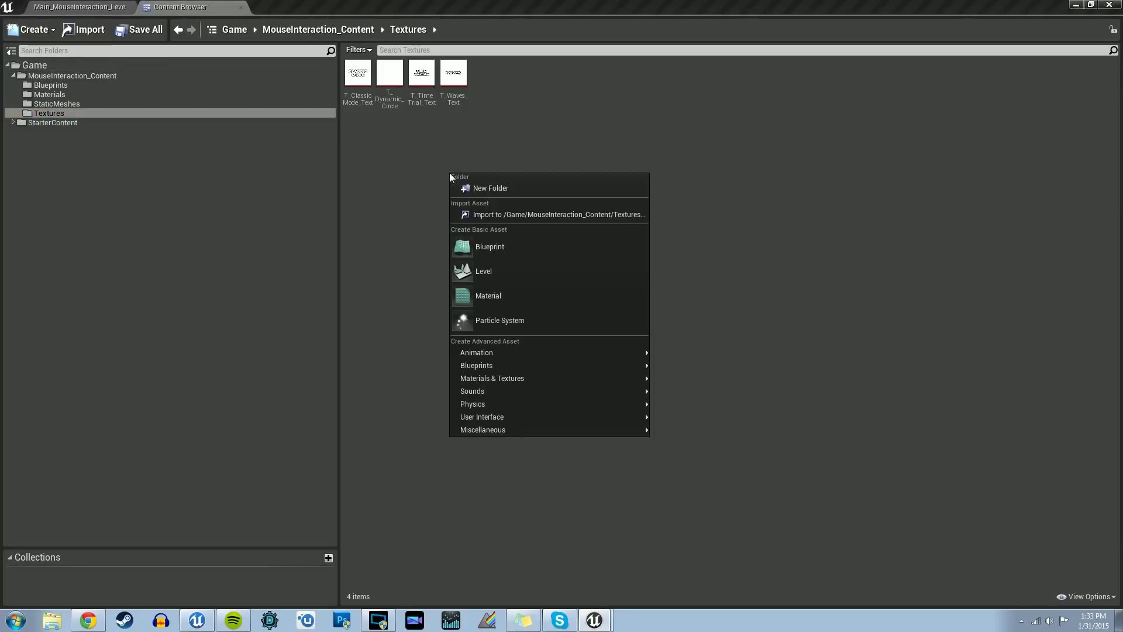
- Import T_Static_Circle.TGA into /Game/MouseInteraction_Content/Textures
click(490, 214)
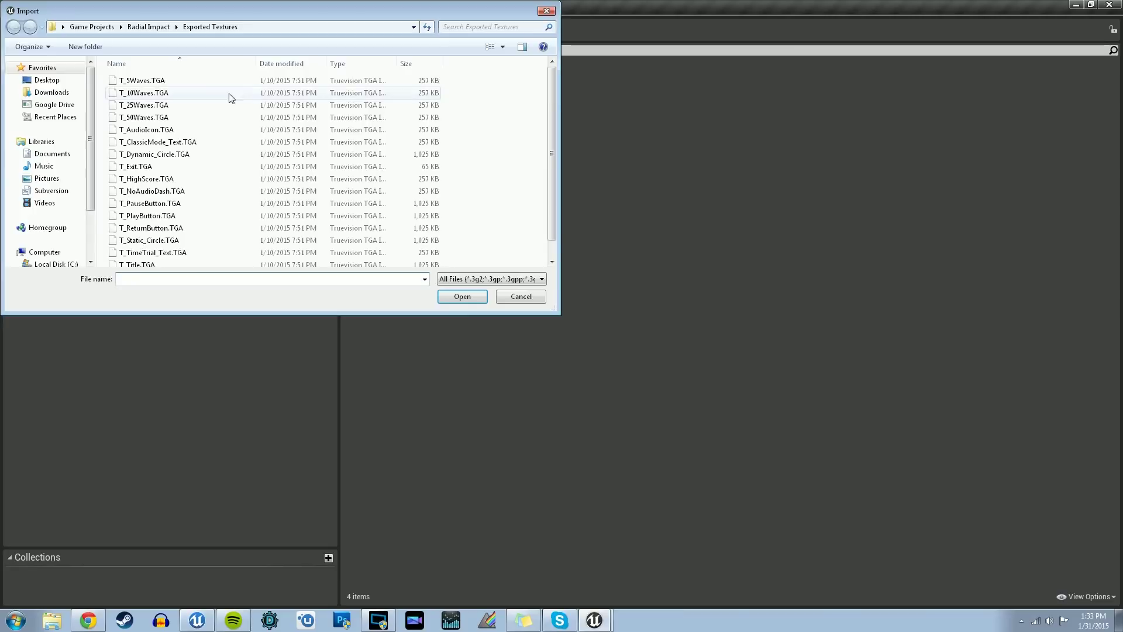
drag(552, 152, 552, 175)
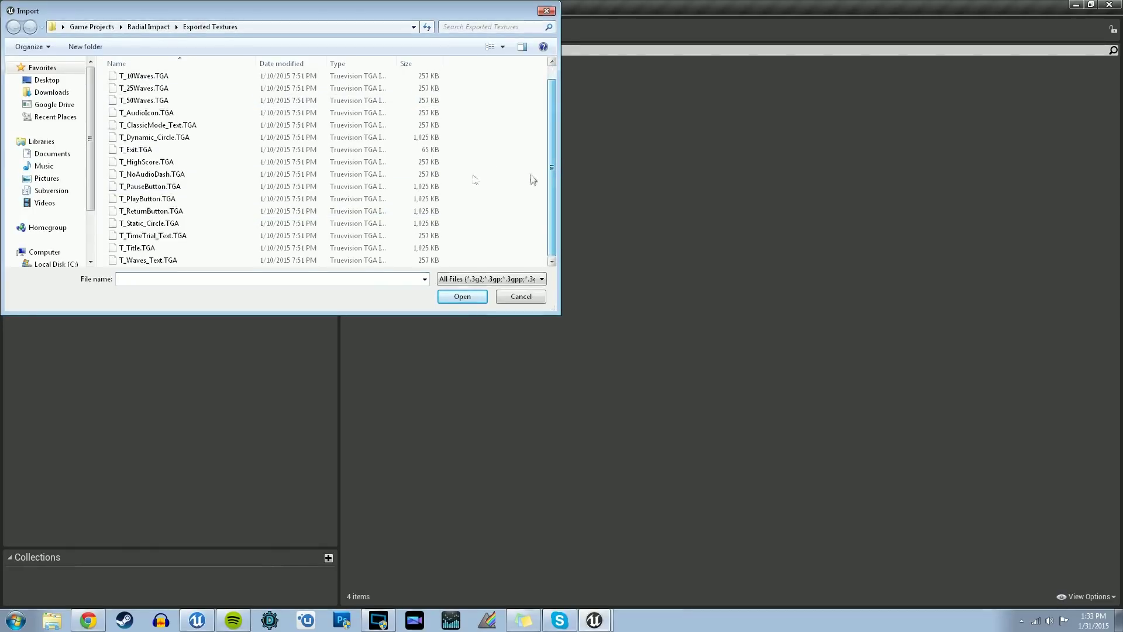
click(130, 225)
click(455, 297)
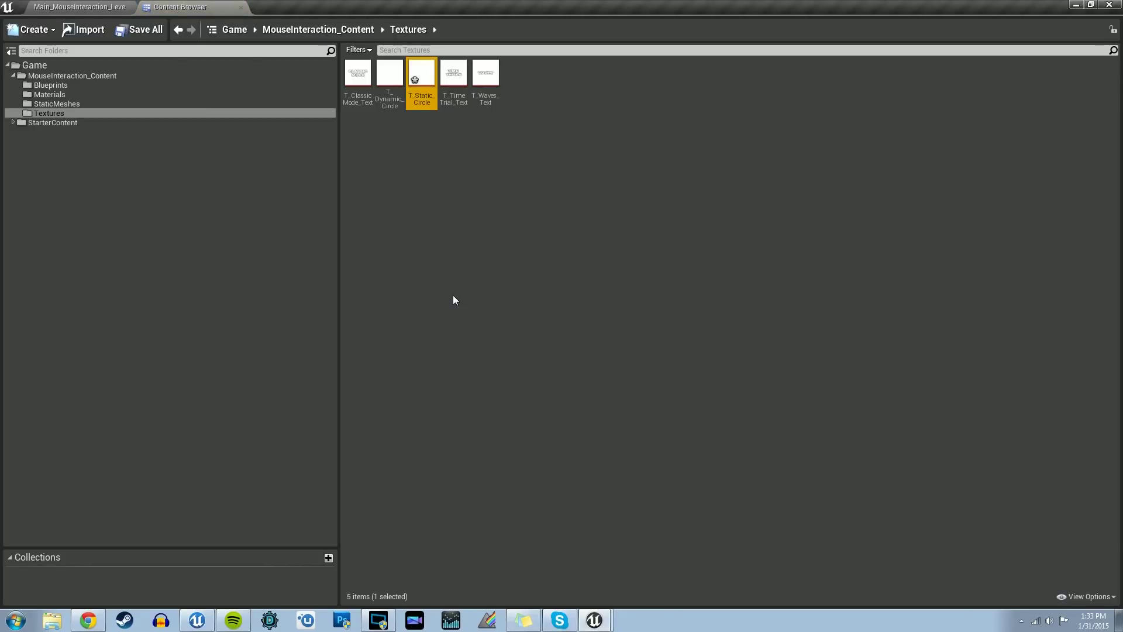
click(449, 260)
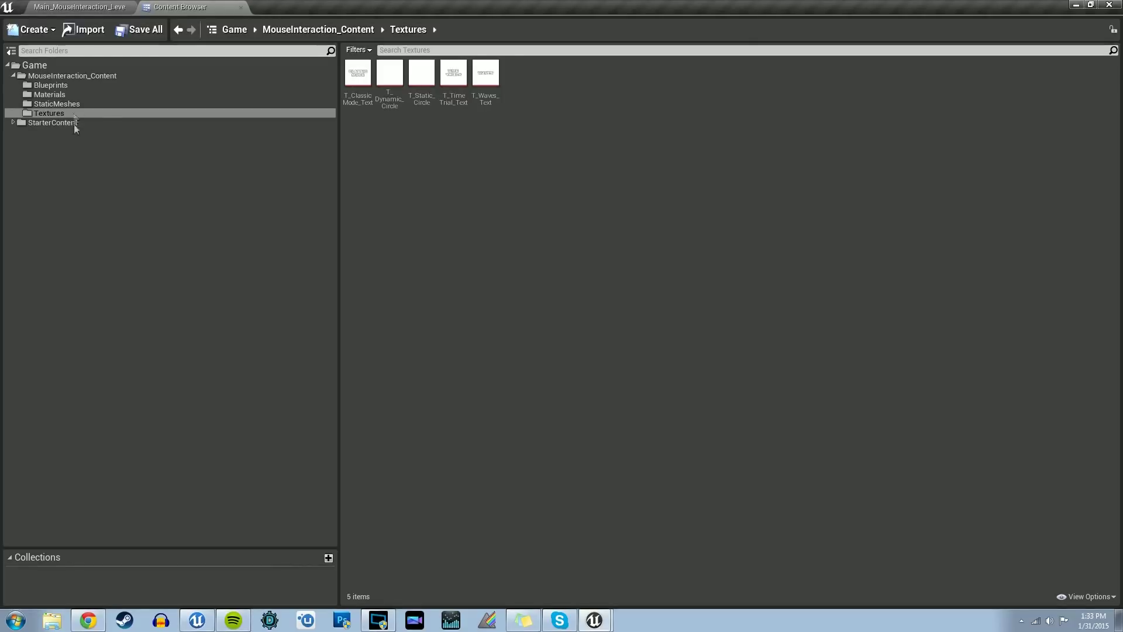
click(94, 94)
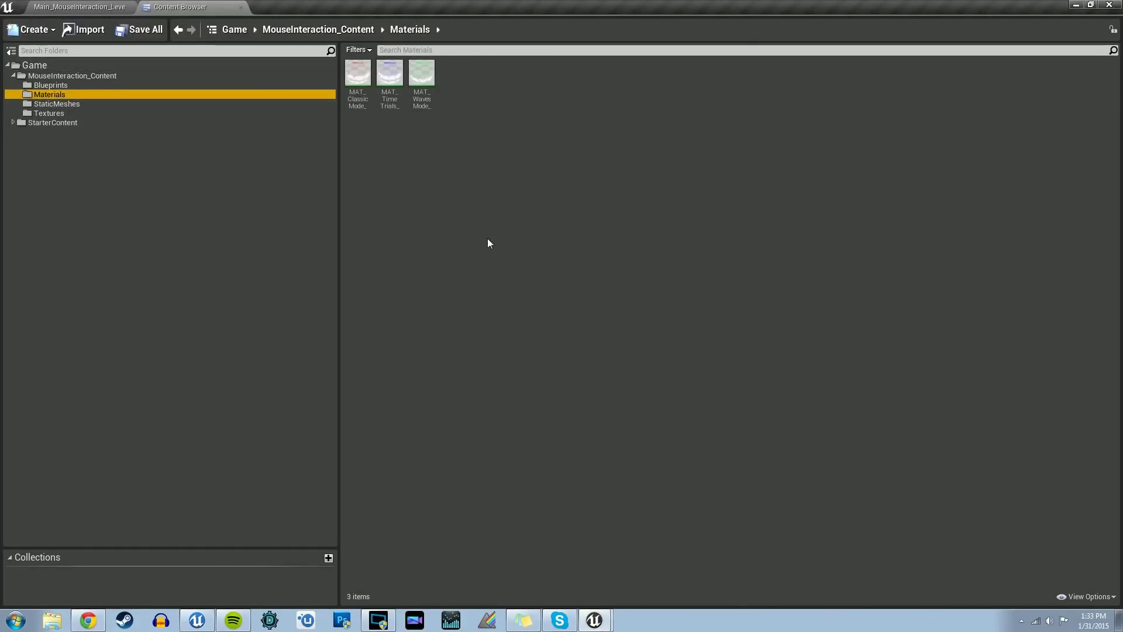
- Create a new material named MAT_Dynamic_Circle in the Materials folder and open it
right_click(410, 174)
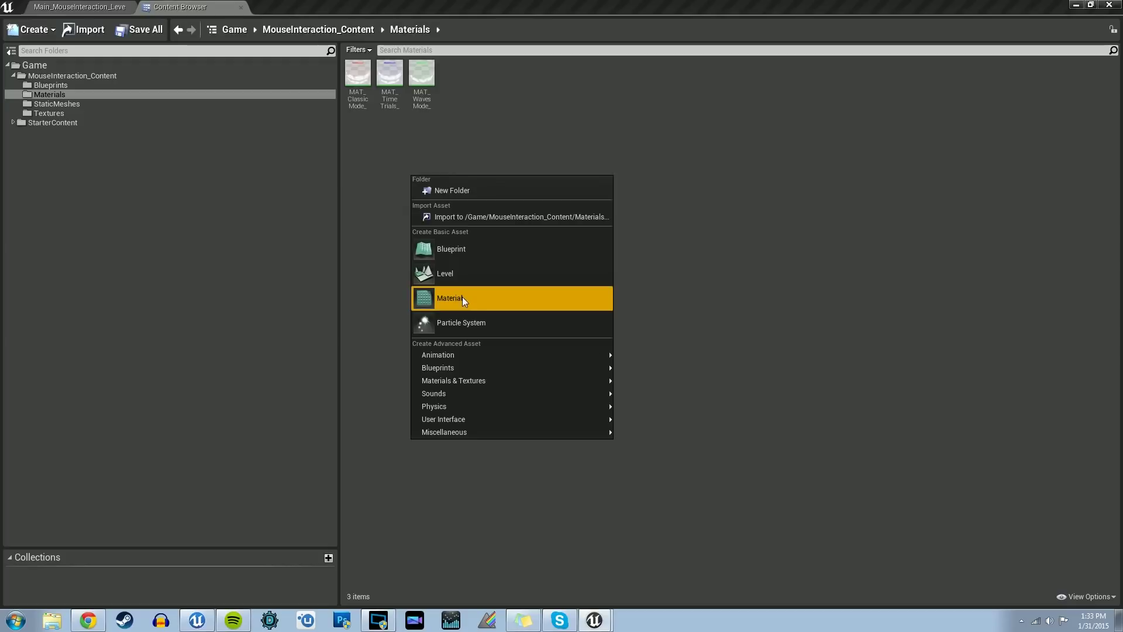
click(462, 298)
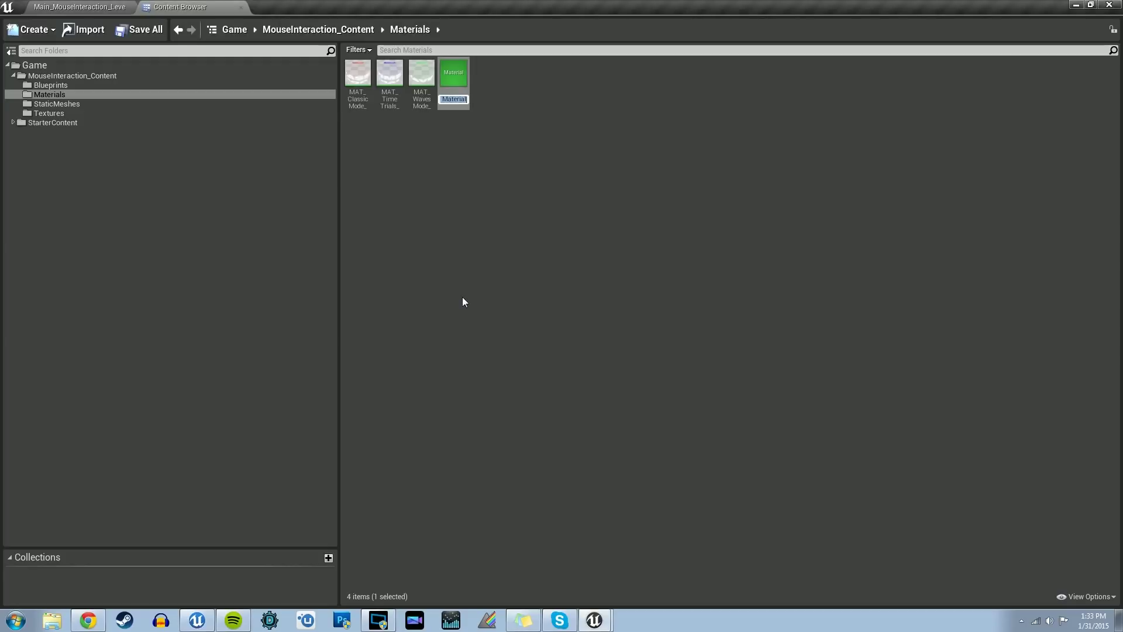
text(MAT_Dynamic_Circle)
key(Return)
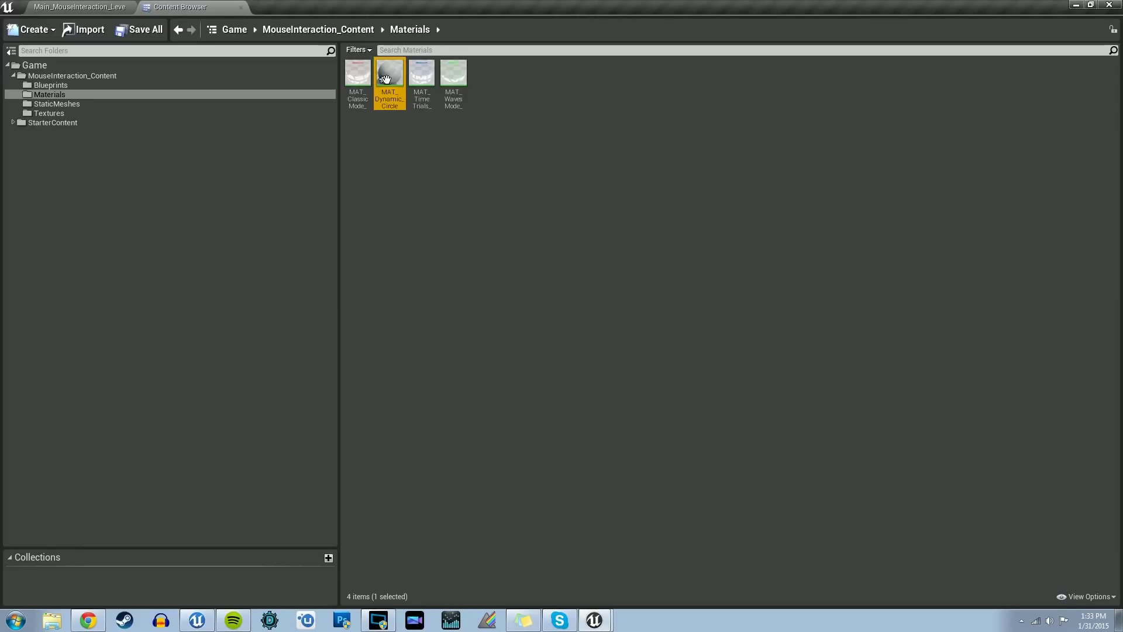
double_click(387, 77)
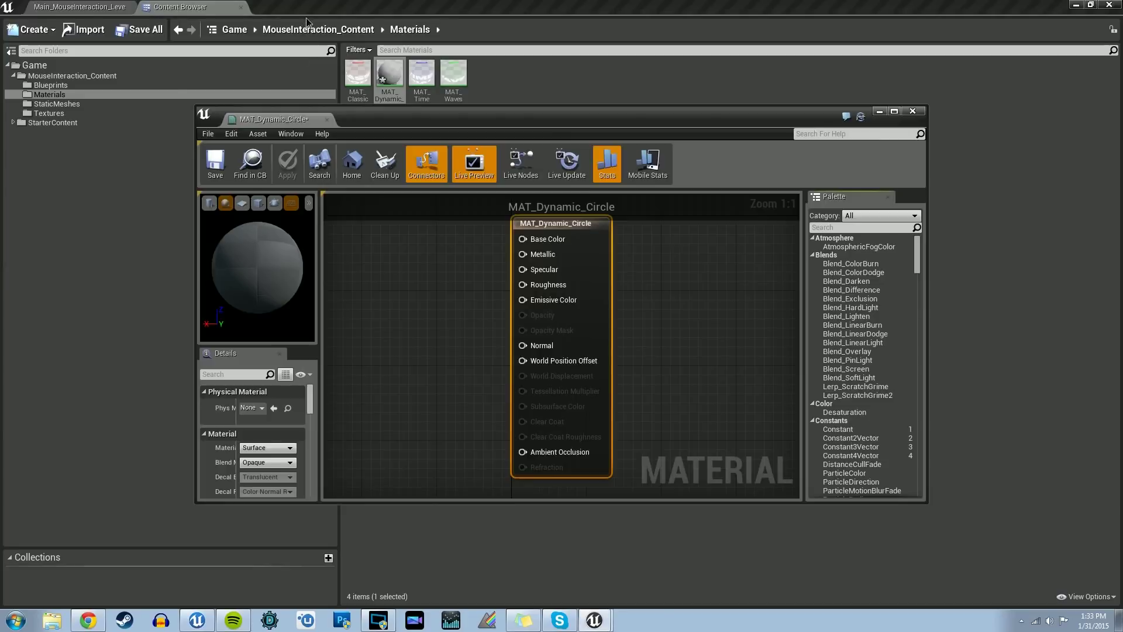
- Dock the Material Editor and set MAT_Dynamic_Circle's Blend Mode to Translucent
drag(287, 119, 295, 7)
right_drag(477, 390, 479, 389)
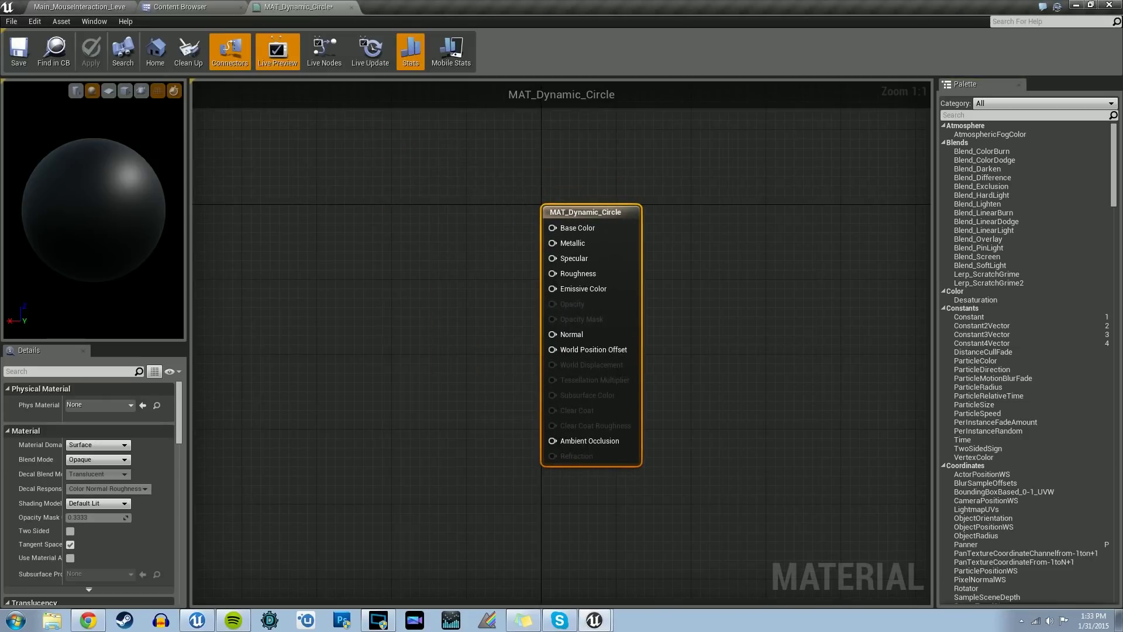
right_drag(584, 394, 669, 394)
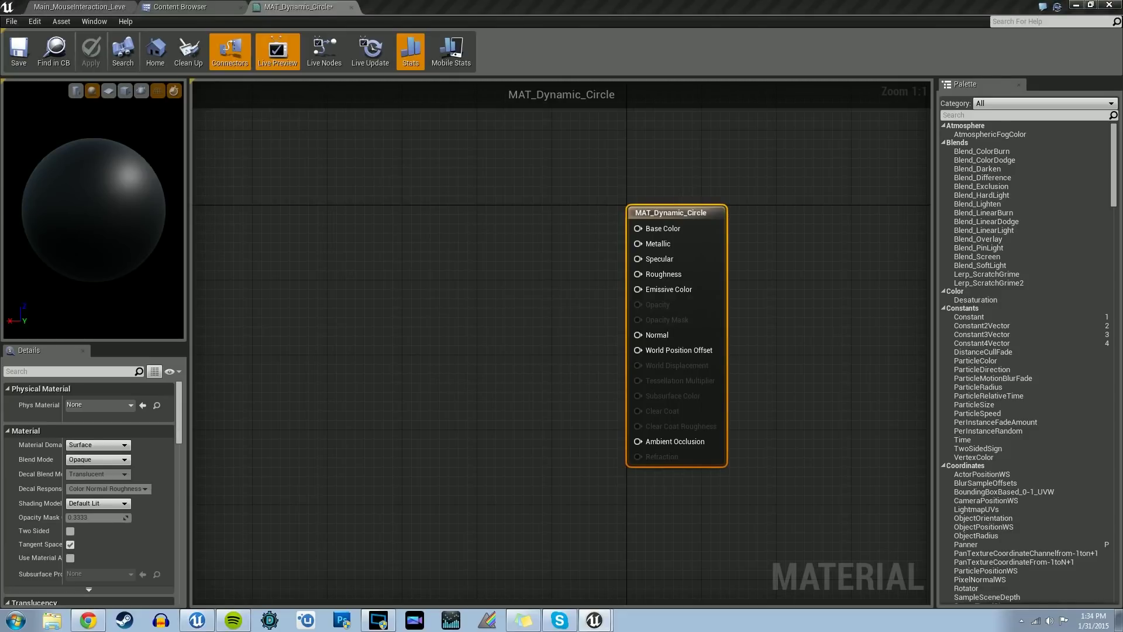
right_drag(437, 360, 454, 377)
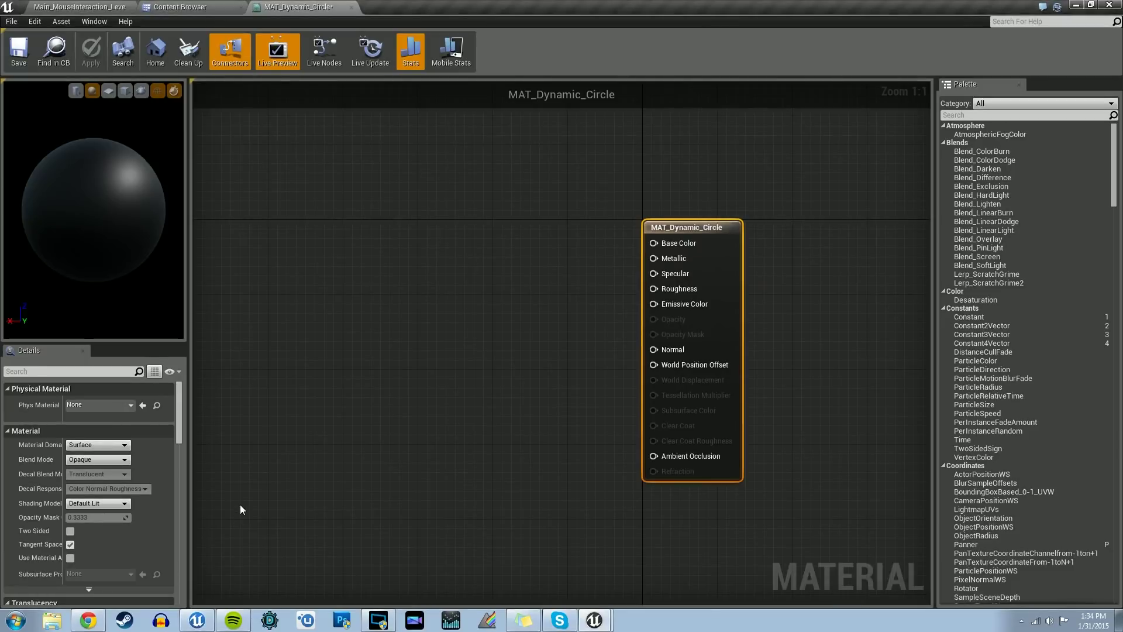
click(94, 461)
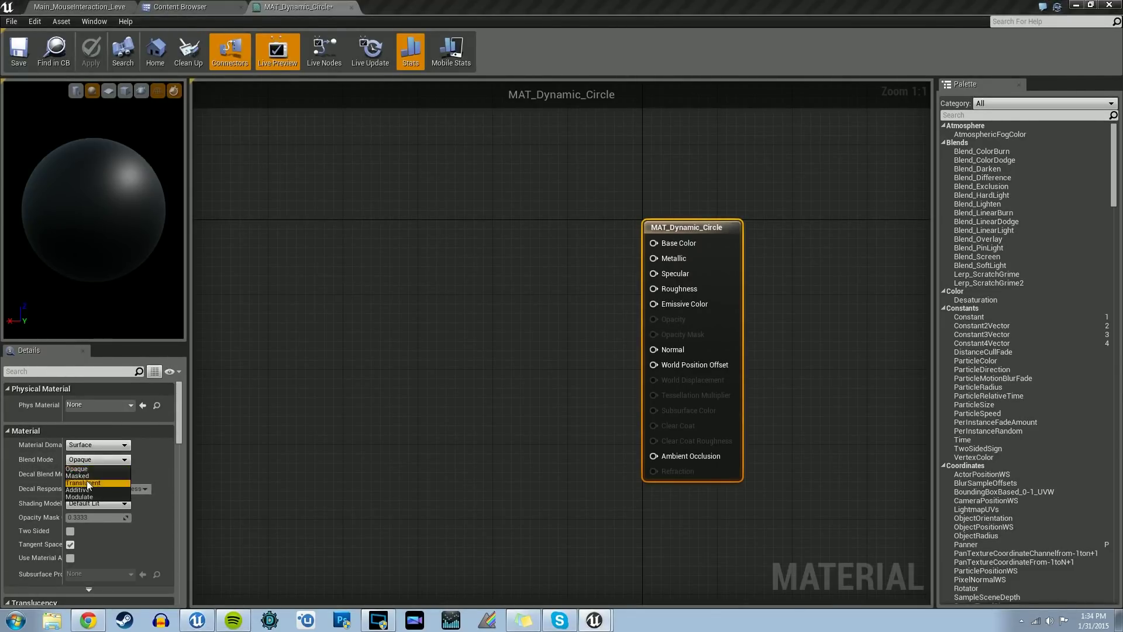
click(83, 491)
right_drag(479, 402, 469, 408)
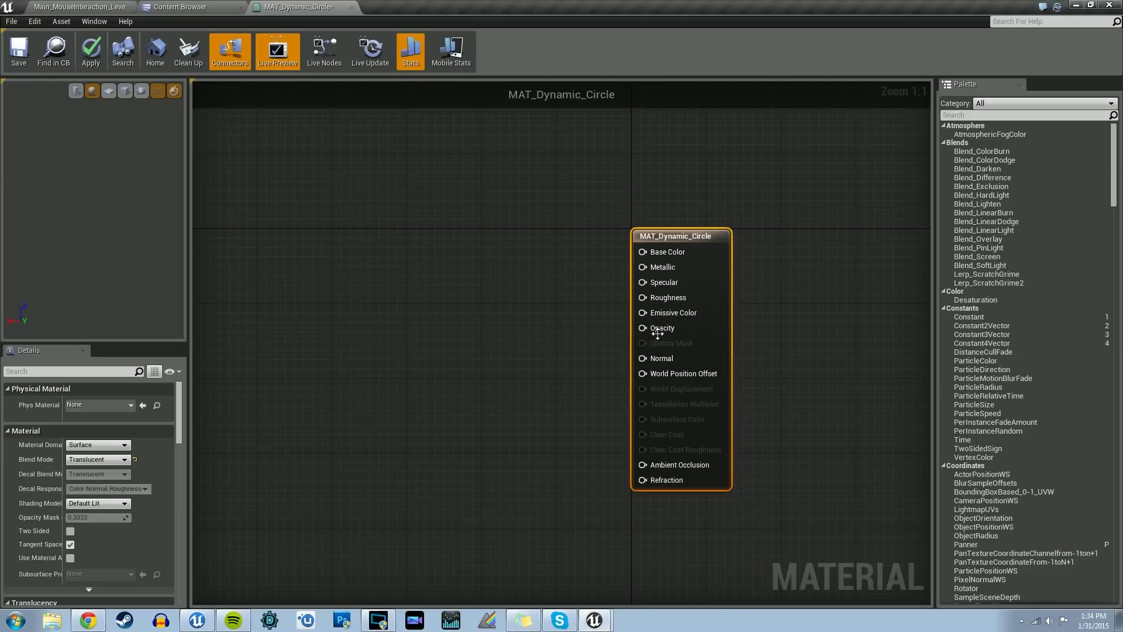
right_drag(431, 363, 522, 393)
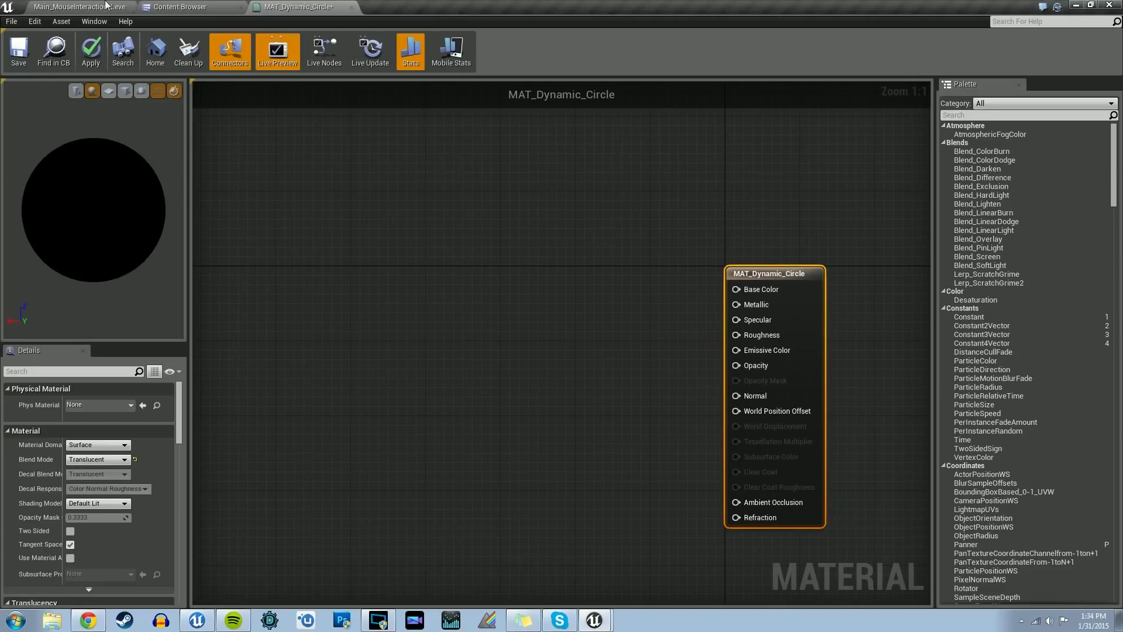
- Select the T_Dynamic_Circle texture in the Textures folder, then return to the material graph
click(173, 7)
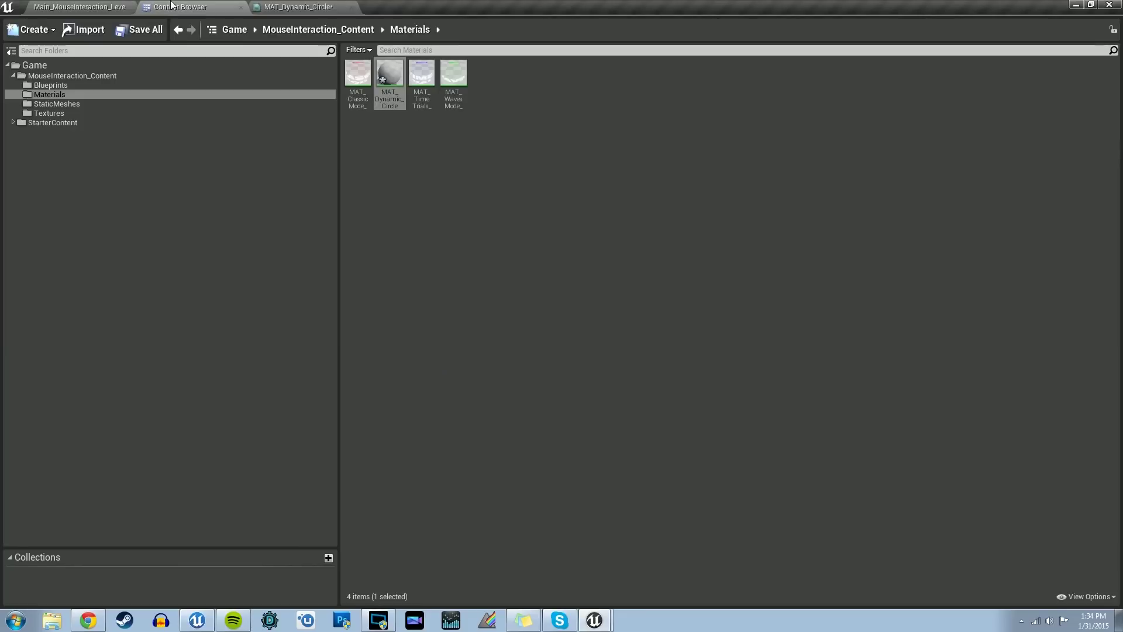
click(54, 114)
click(390, 81)
click(283, 6)
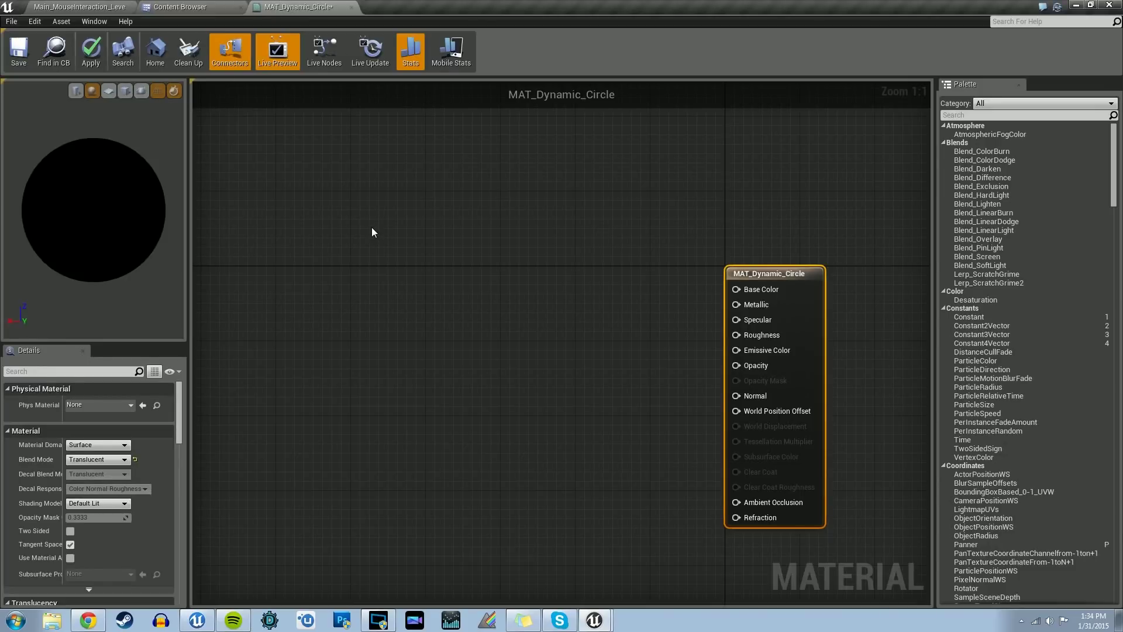
- Add a Texture Sample node using T_Dynamic_Circle and move it up-left in the graph
key(t)
click(379, 315)
right_drag(384, 394, 571, 389)
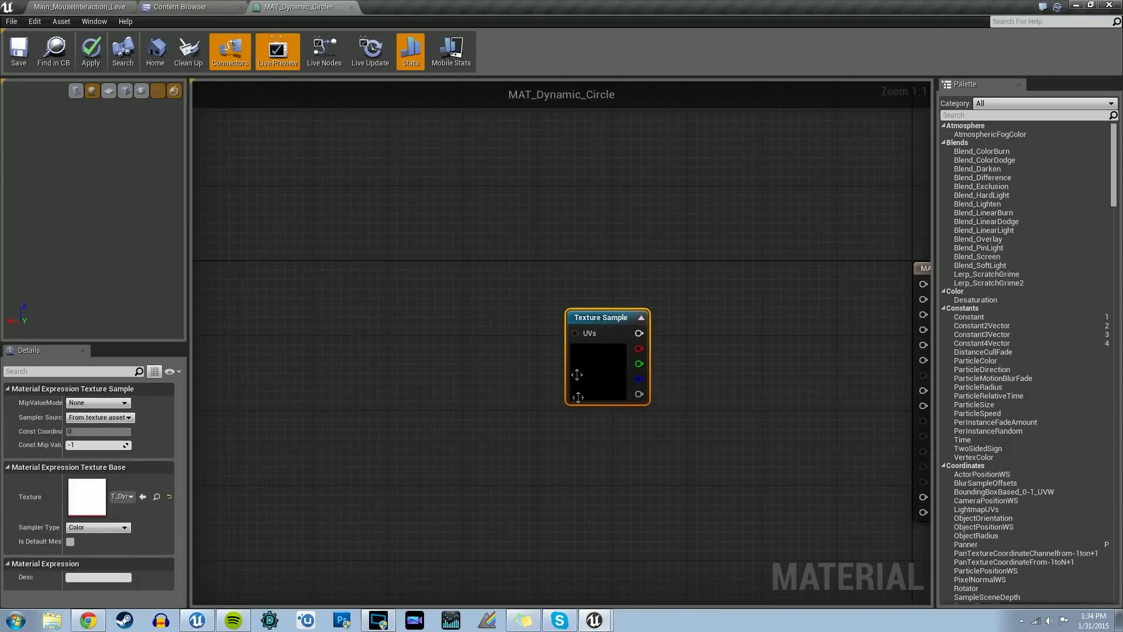
drag(605, 380, 426, 316)
right_drag(358, 386, 380, 326)
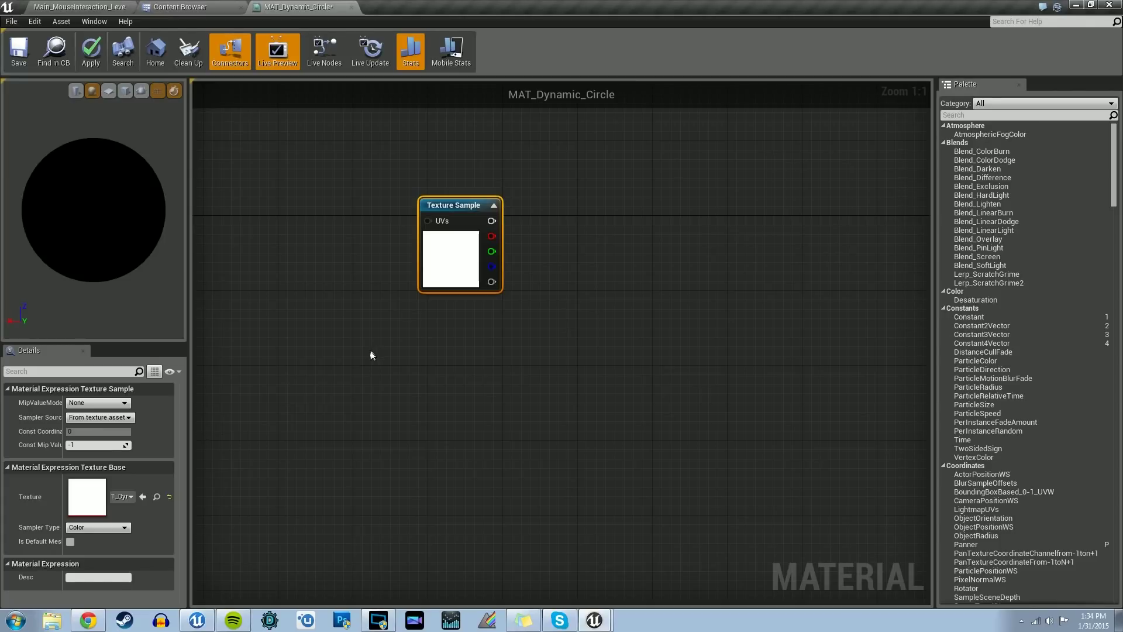
right_click(416, 397)
- Add a VectorParameter node named Dynamic Circle Color
text(vector)
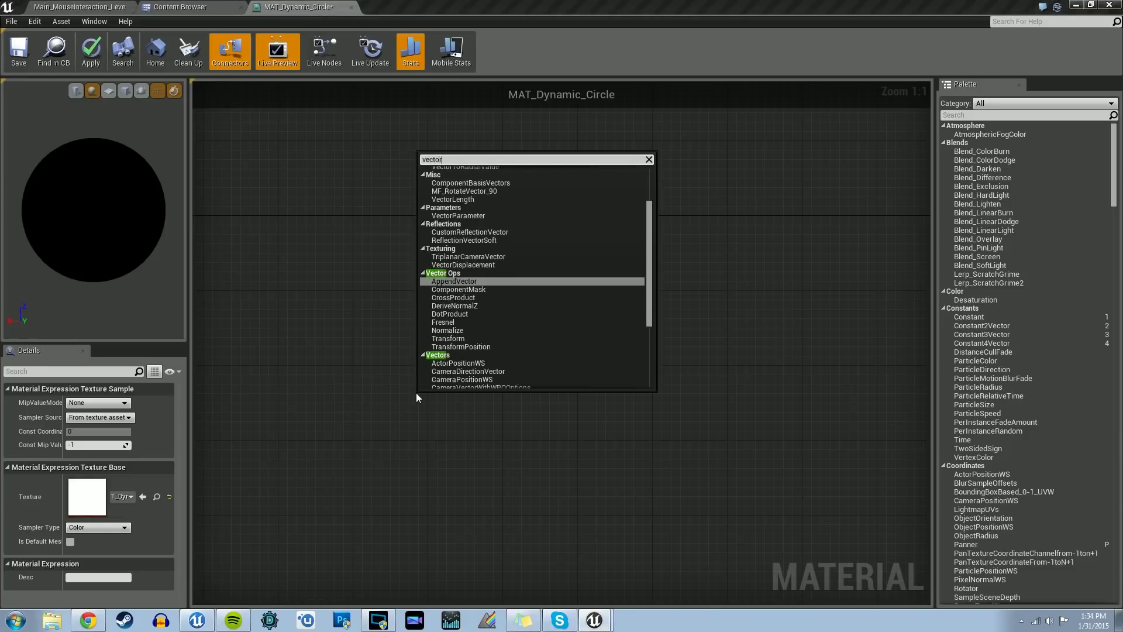
text( para)
click(452, 182)
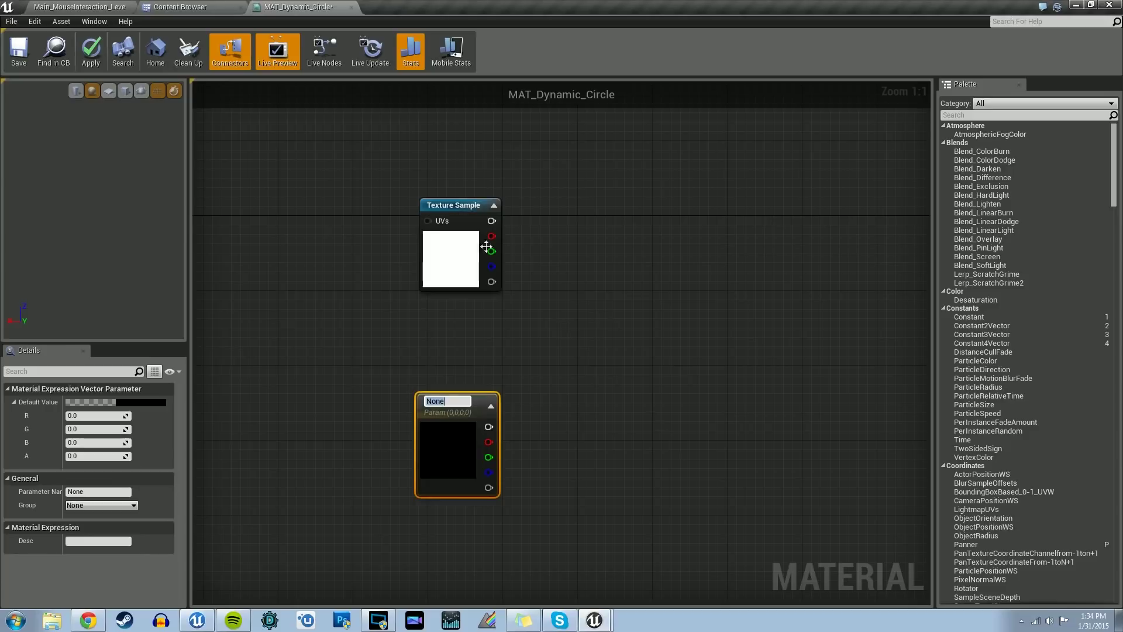
text(Dynamic Cricle Co)
key(BackSpace)
key(BackSpace)
key(BackSpace)
key(BackSpace)
key(BackSpace)
key(BackSpace)
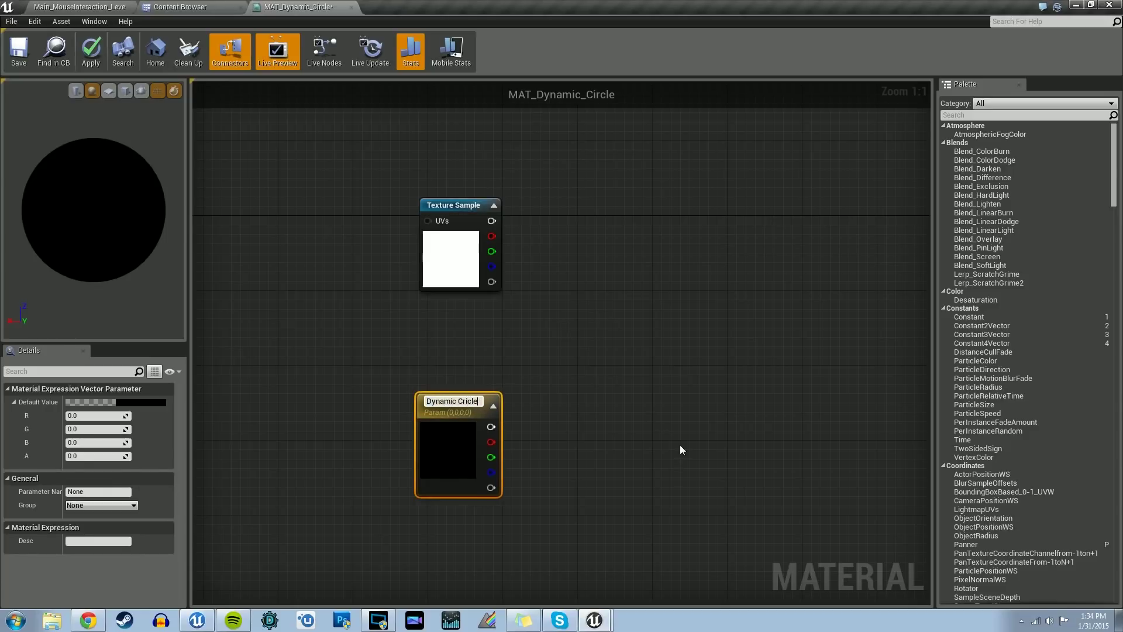
text(mic Circle Color)
key(Return)
- Set the Dynamic Circle Color default to R 1, G 1, B 1, A 1 (white)
click(87, 416)
text(1)
key(Tab)
text(1)
key(Tab)
text(1)
key(Tab)
key(Return)
right_drag(569, 372, 571, 269)
right_drag(456, 435, 431, 484)
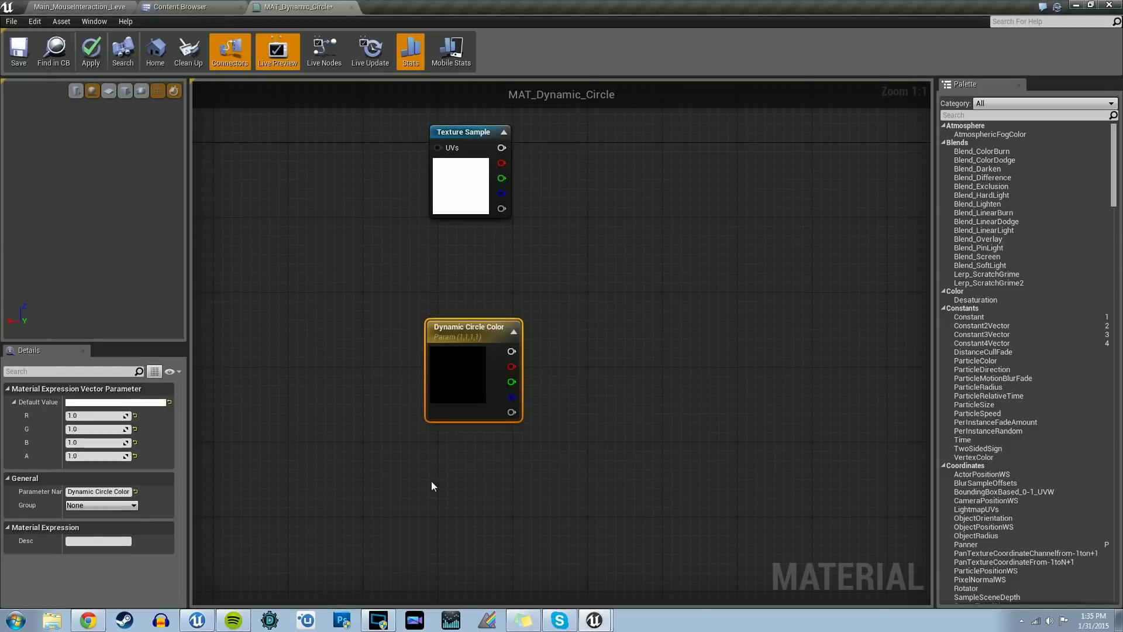
- Add a ScalarParameter named Dynamic Circle Intensity, keeping its default value 1.0
right_click(431, 484)
text(scalar)
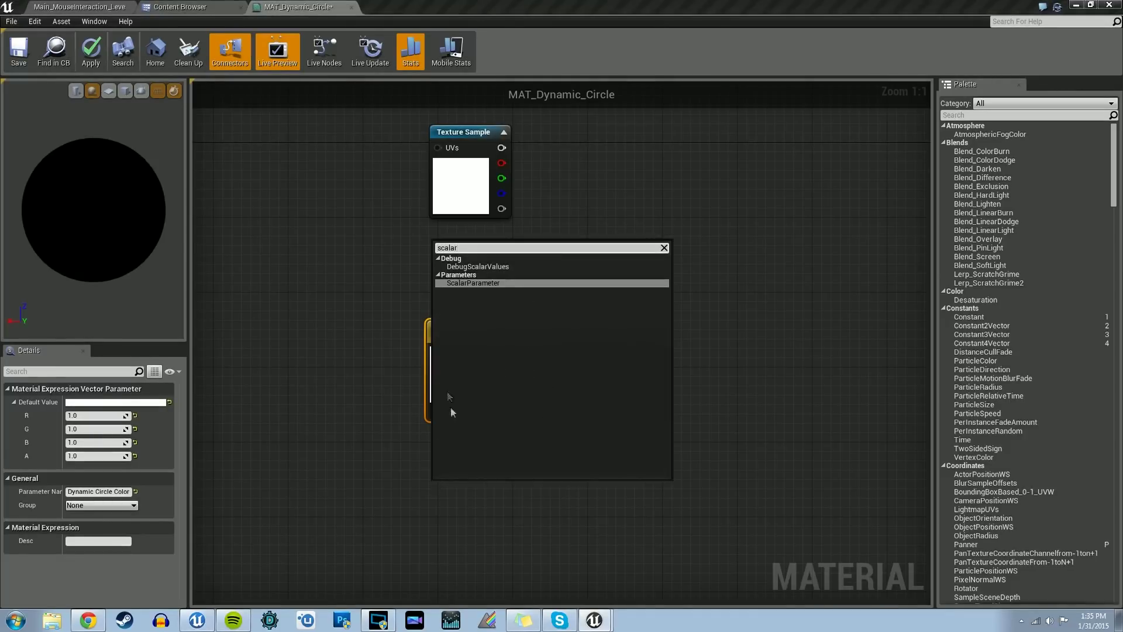
click(459, 283)
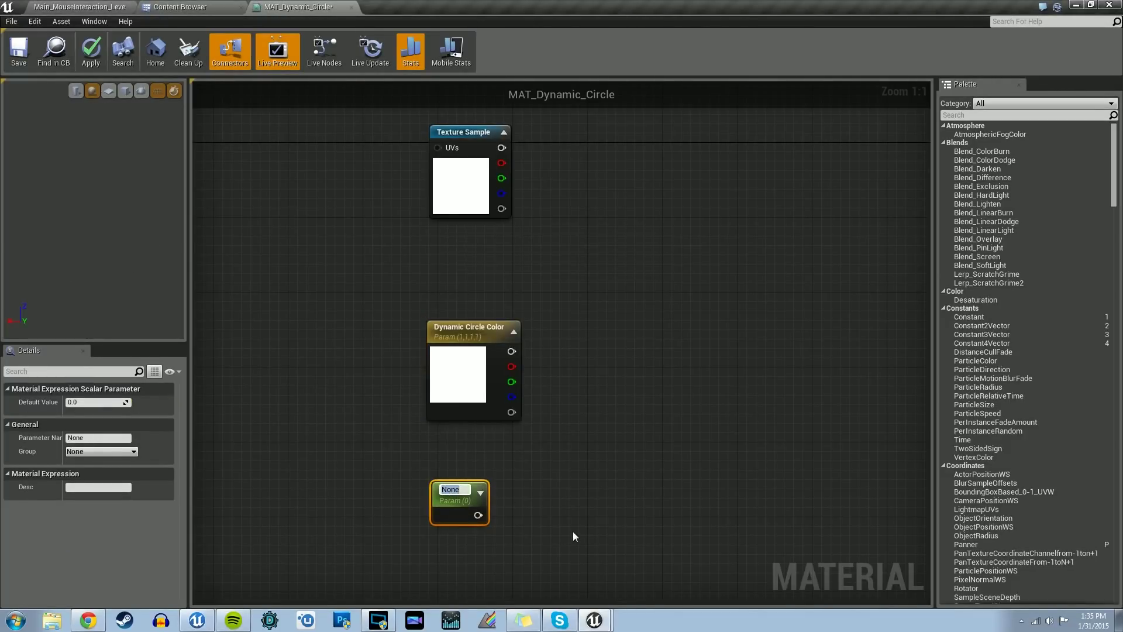
text(Dynamic Circle Intesi)
key(BackSpace)
key(BackSpace)
text(nsity)
key(Return)
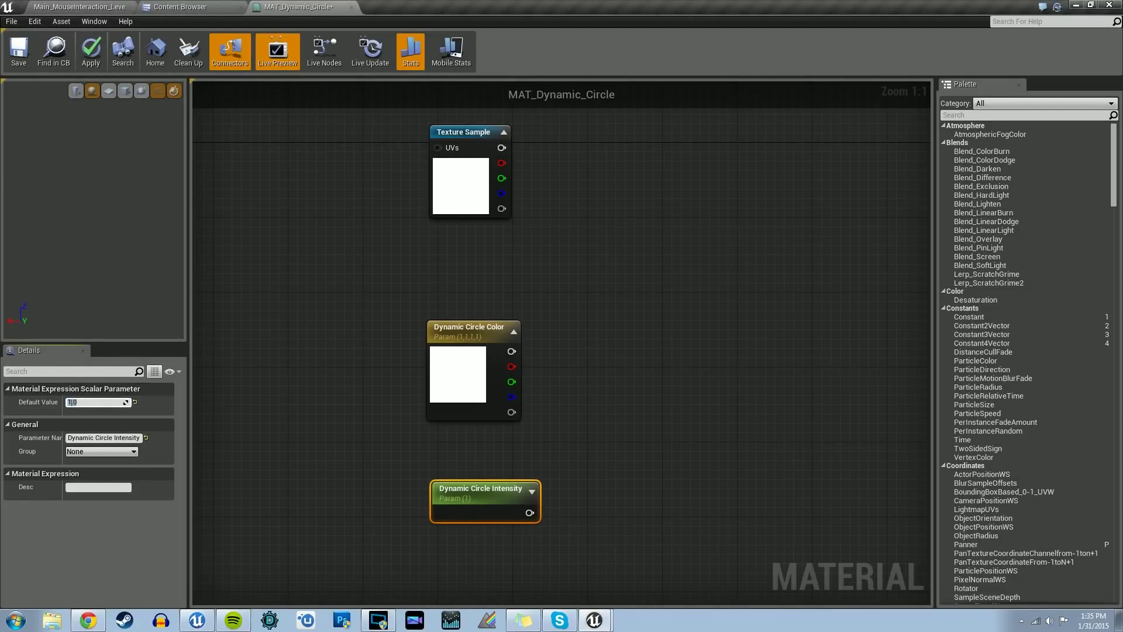
key(Return)
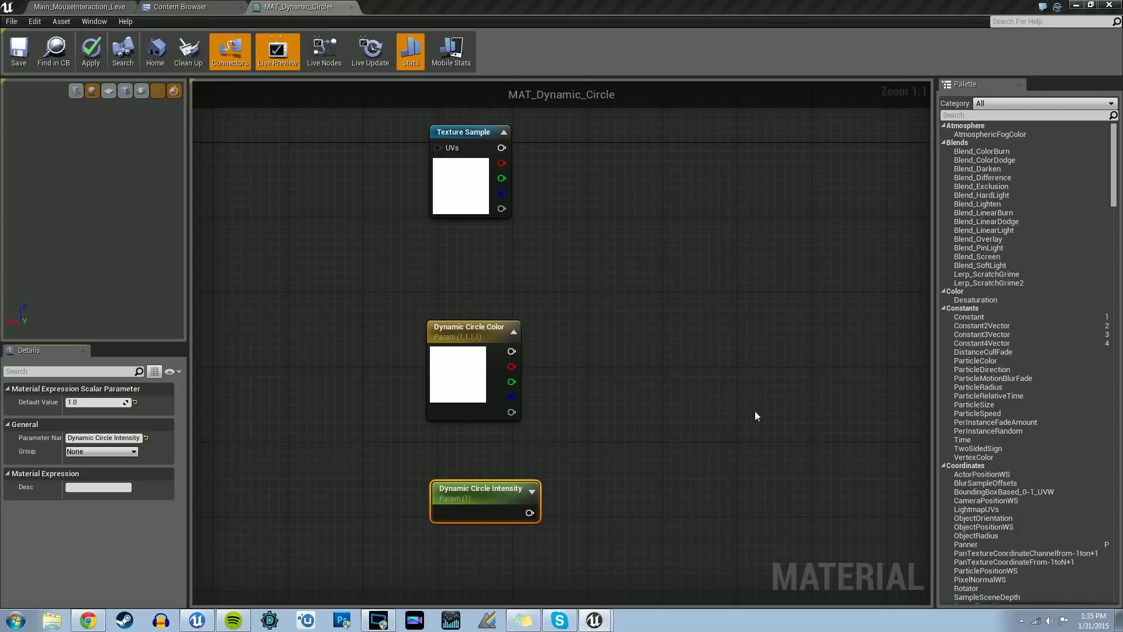
right_drag(680, 373, 645, 361)
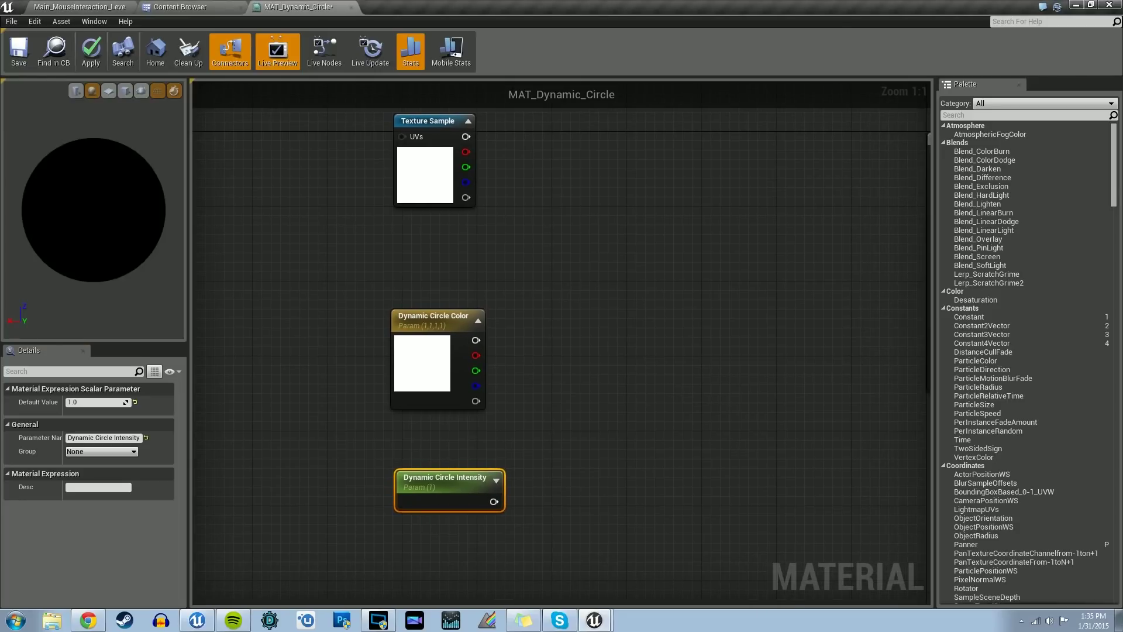
- Add a Multiply node taking Dynamic Circle Color in A and Dynamic Circle Intensity in B
click(582, 416)
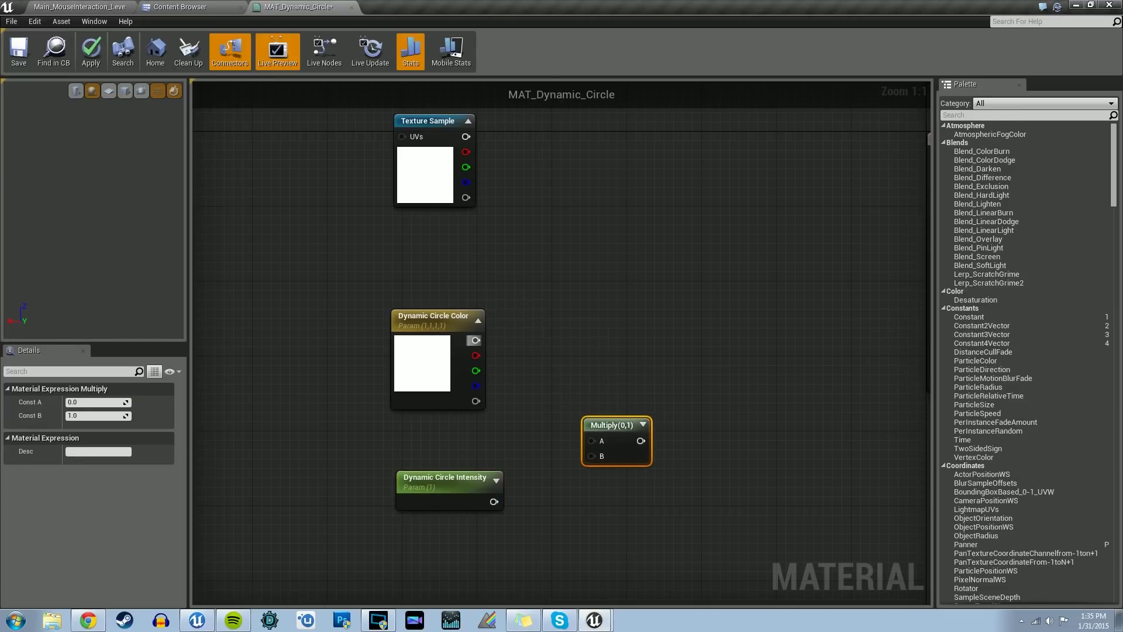
drag(537, 391, 592, 440)
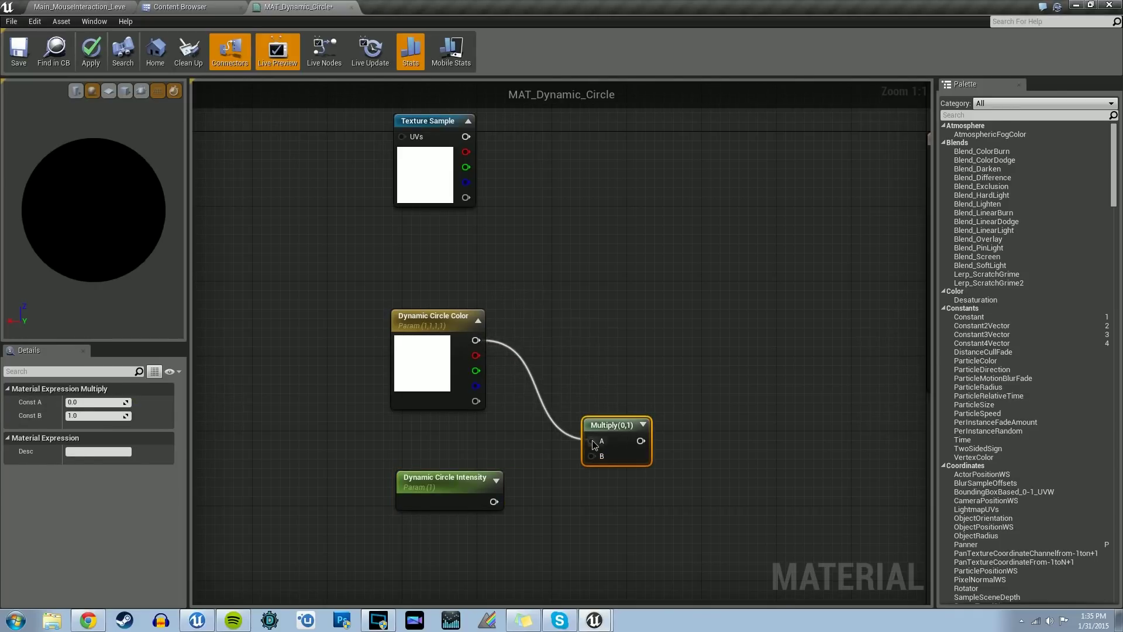
drag(495, 502, 593, 457)
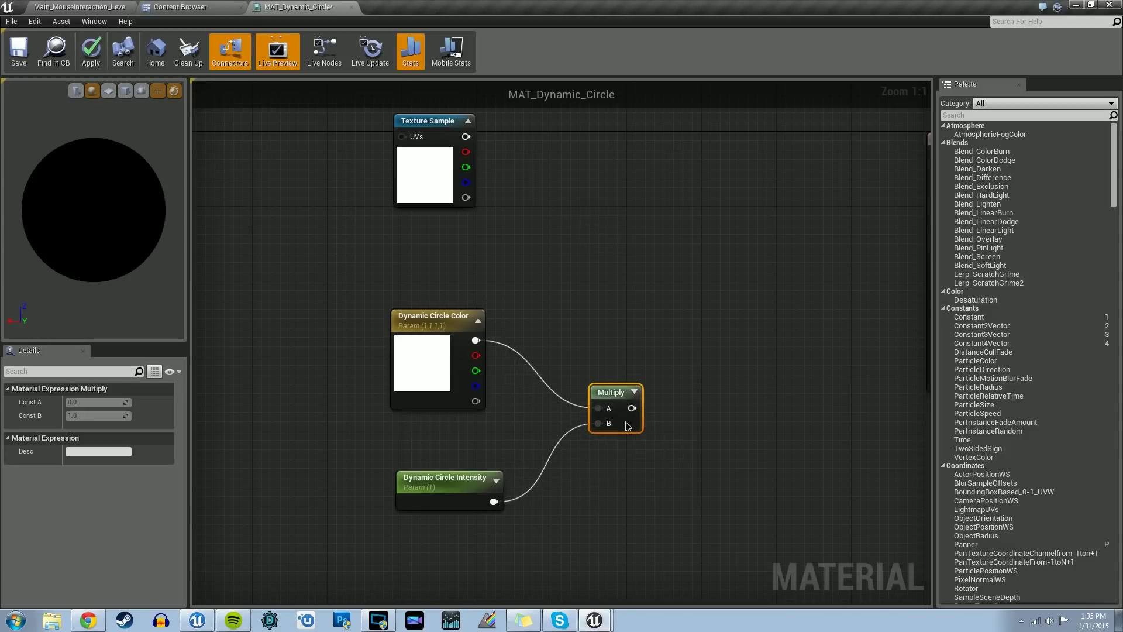
right_drag(694, 394, 593, 429)
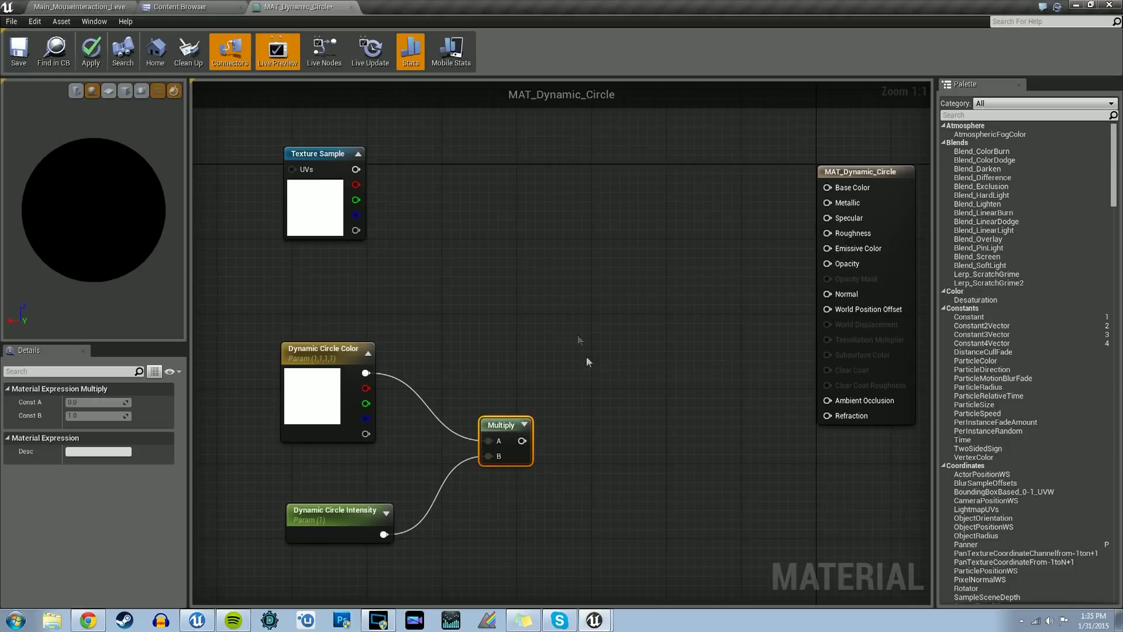
- Add a second Multiply combining the Texture Sample alpha (A) with the first Multiply (B)
click(545, 296)
drag(570, 309, 638, 305)
drag(522, 440, 621, 332)
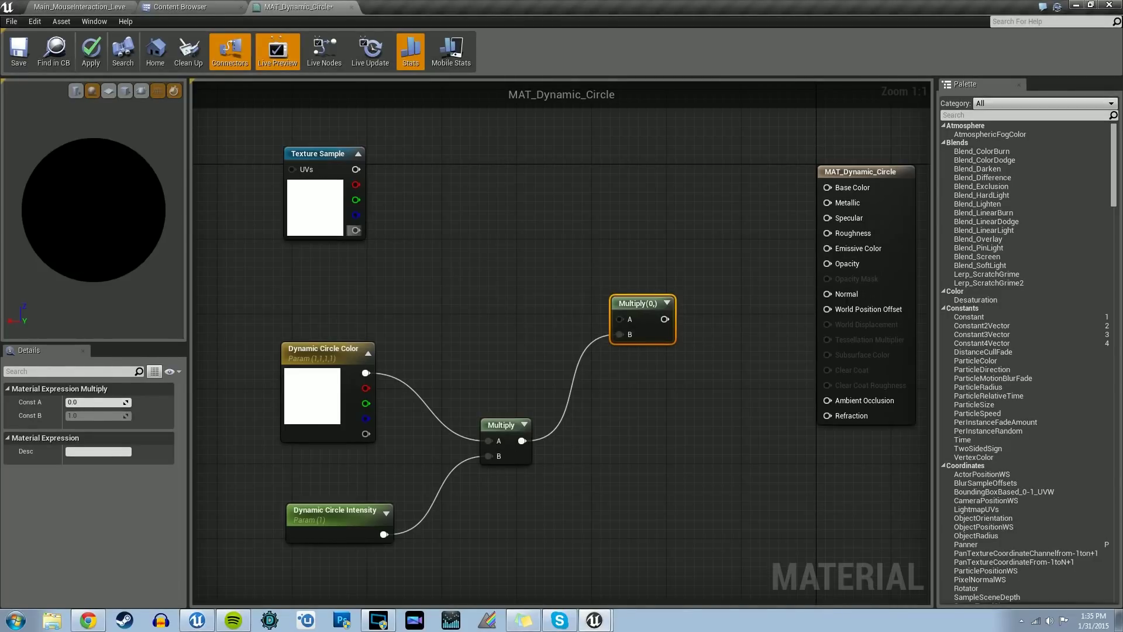
drag(355, 230, 620, 320)
right_drag(537, 365, 451, 371)
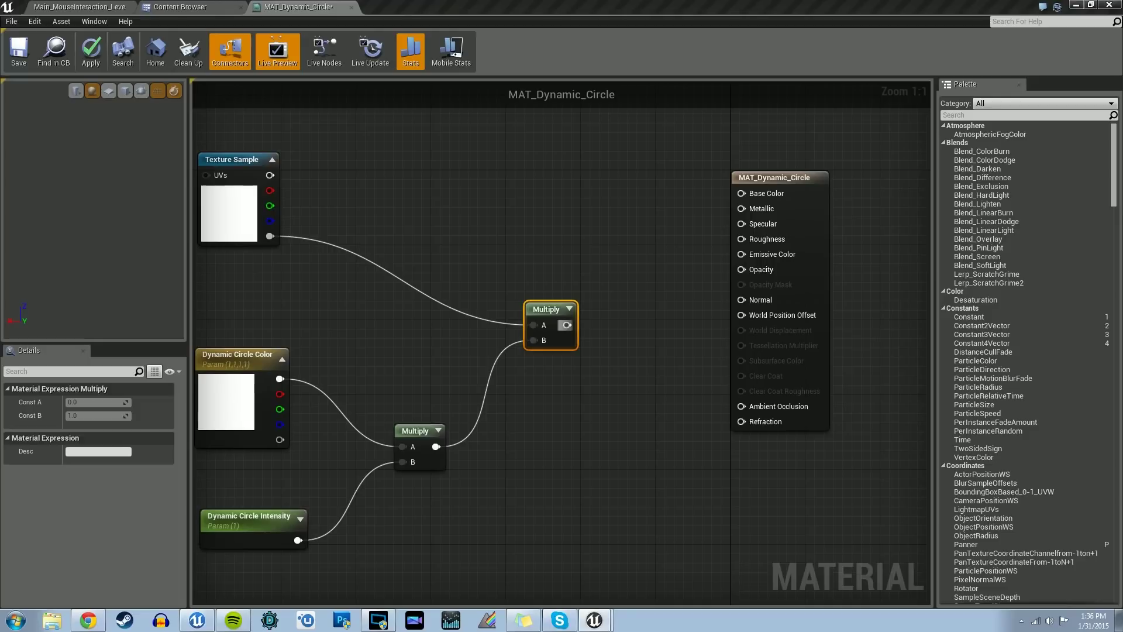
- Wire Multiply into Emissive Color, the Texture Sample into Opacity, and Dynamic Circle Color into Base Color
drag(566, 325, 743, 257)
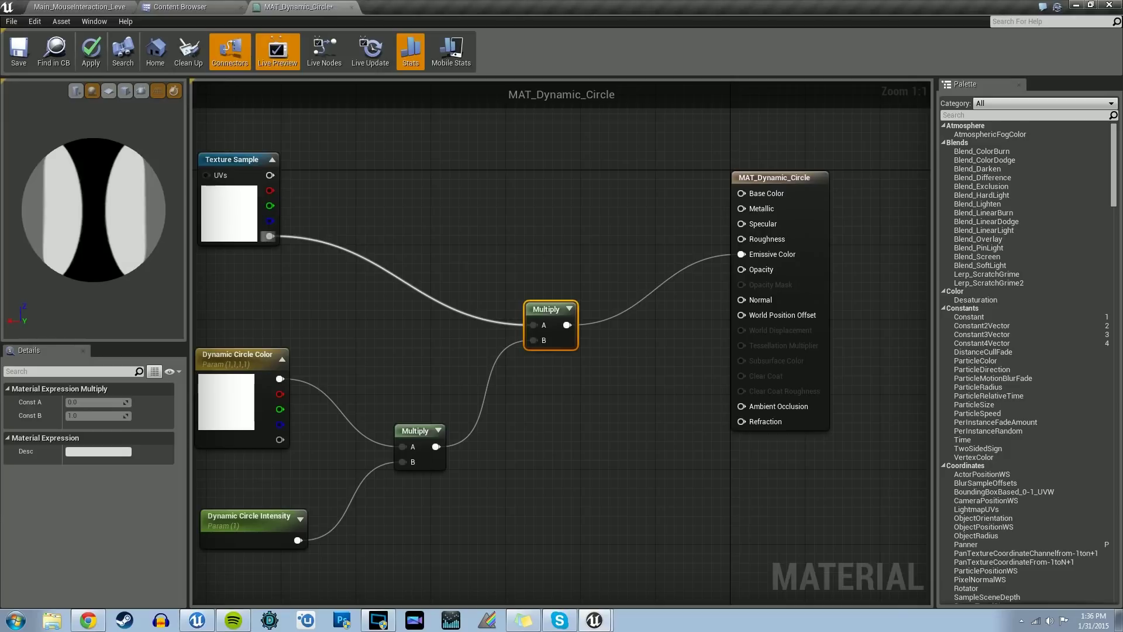
drag(269, 236, 745, 268)
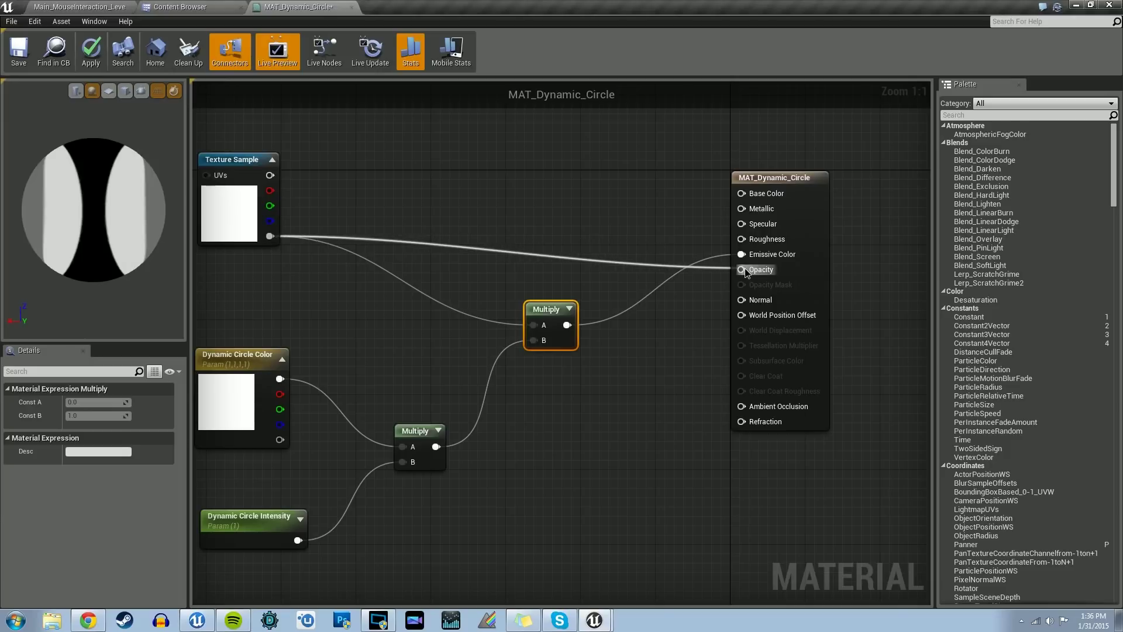
right_drag(331, 318, 434, 337)
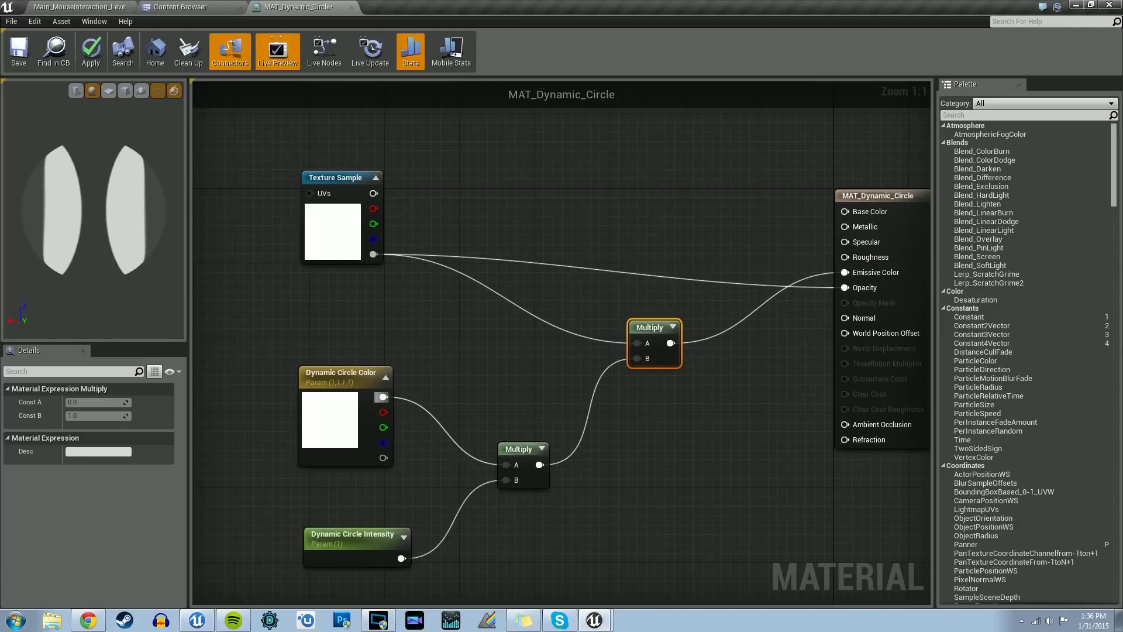
right_drag(440, 395, 367, 412)
drag(311, 413, 784, 232)
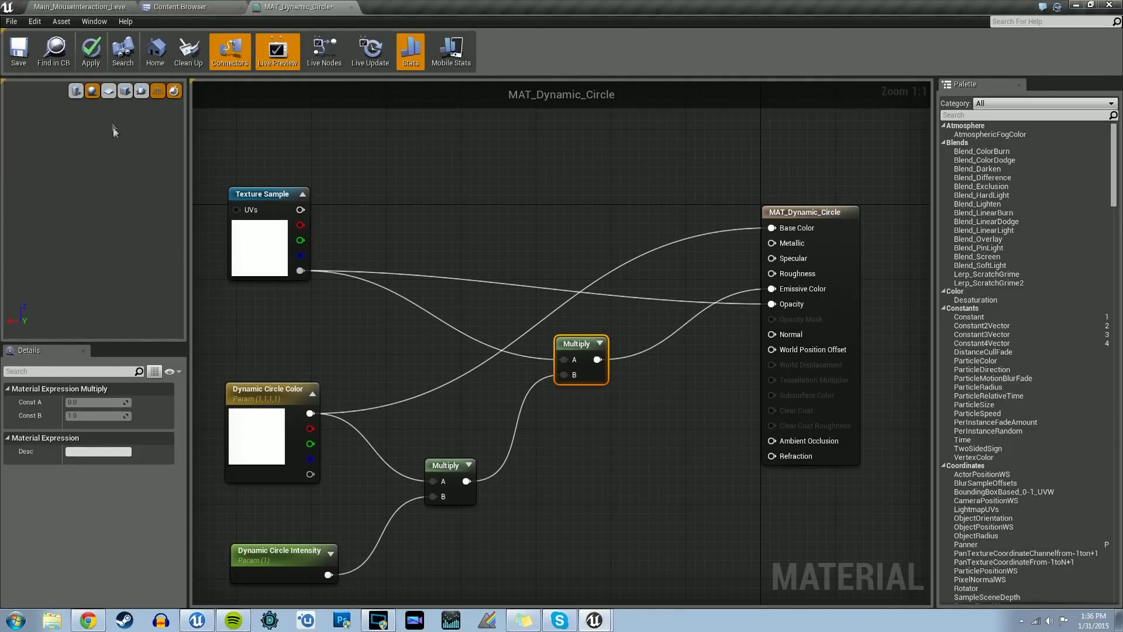
- Preview MAT_Dynamic_Circle on a plane facing the camera and save the material
click(106, 92)
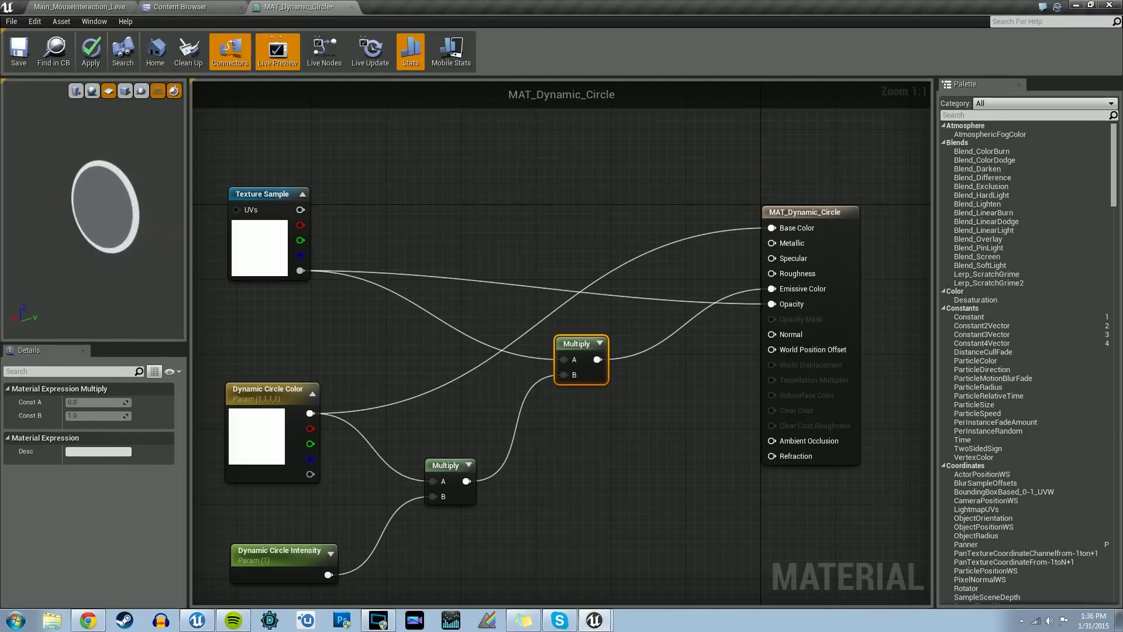
drag(100, 193, 103, 195)
right_drag(103, 195, 103, 158)
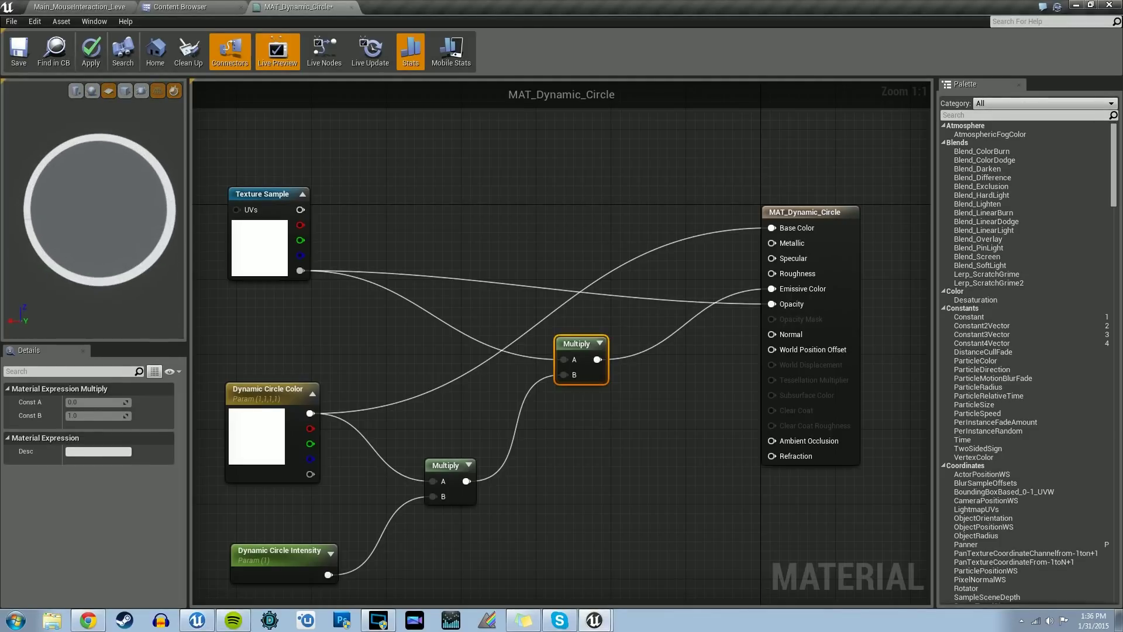
click(17, 52)
- Close the material editor and select MAT_Dynamic_Circle in the Materials folder
click(351, 8)
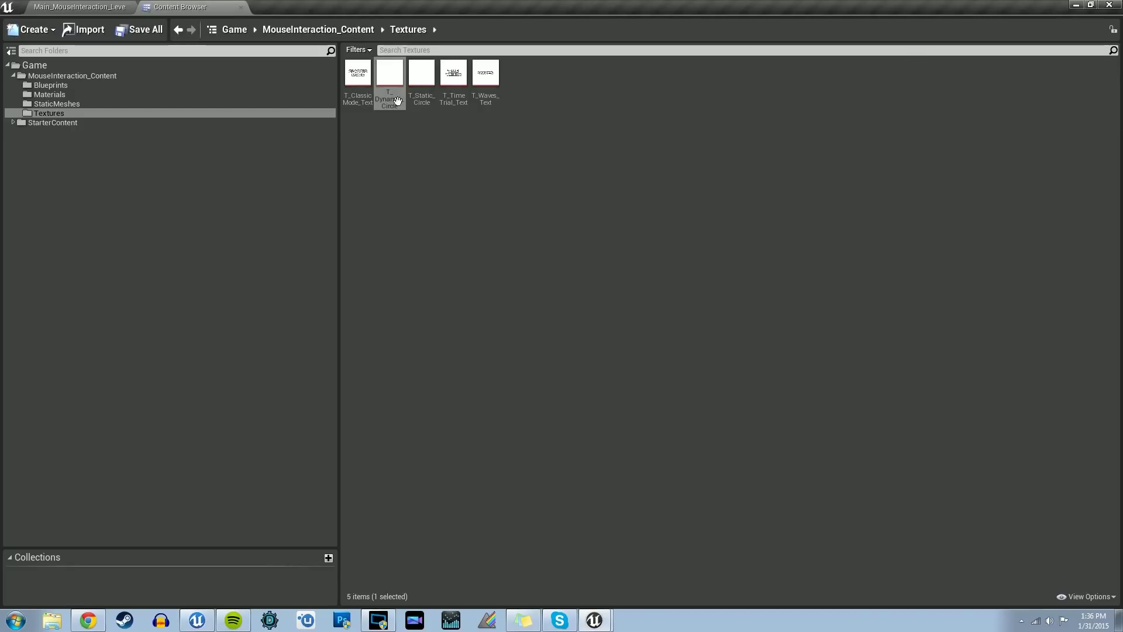
click(87, 104)
click(83, 95)
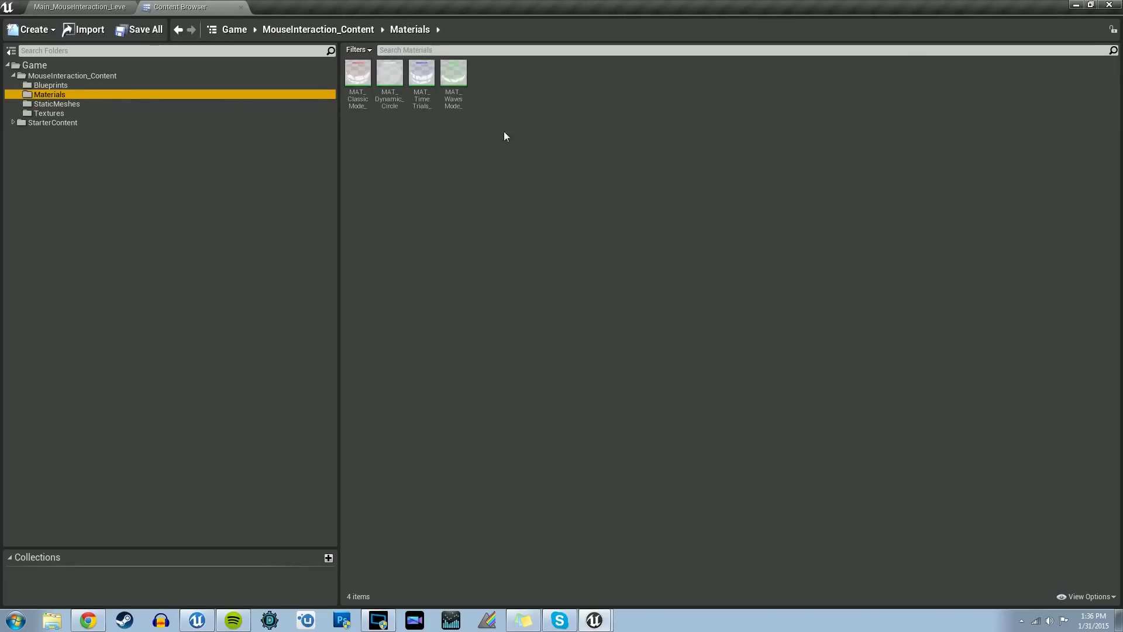
click(389, 76)
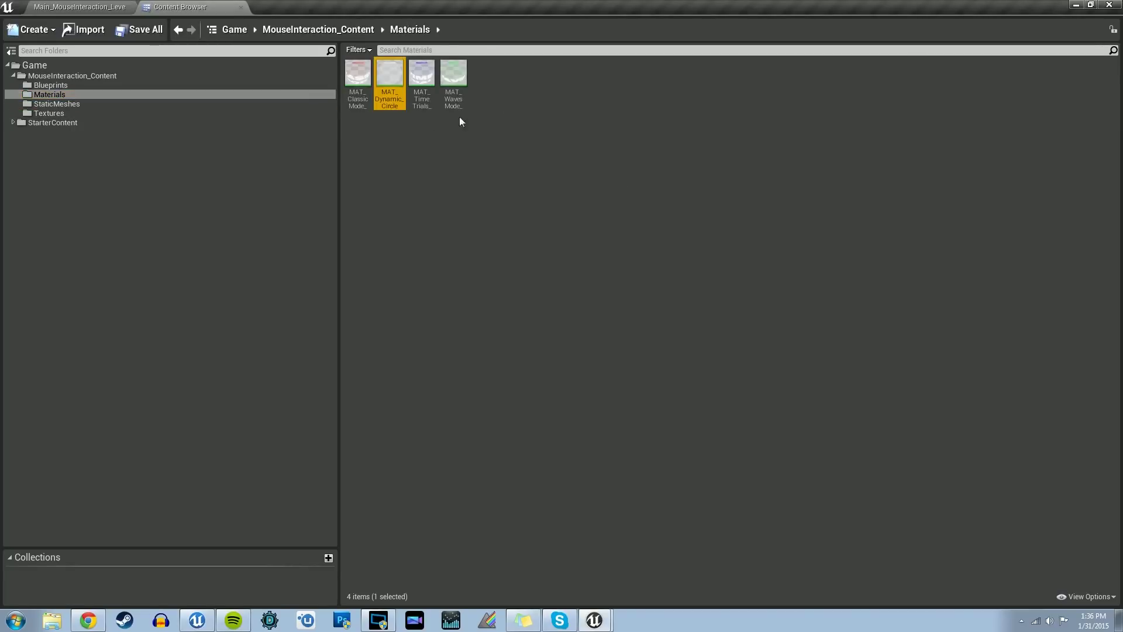
click(727, 213)
click(394, 89)
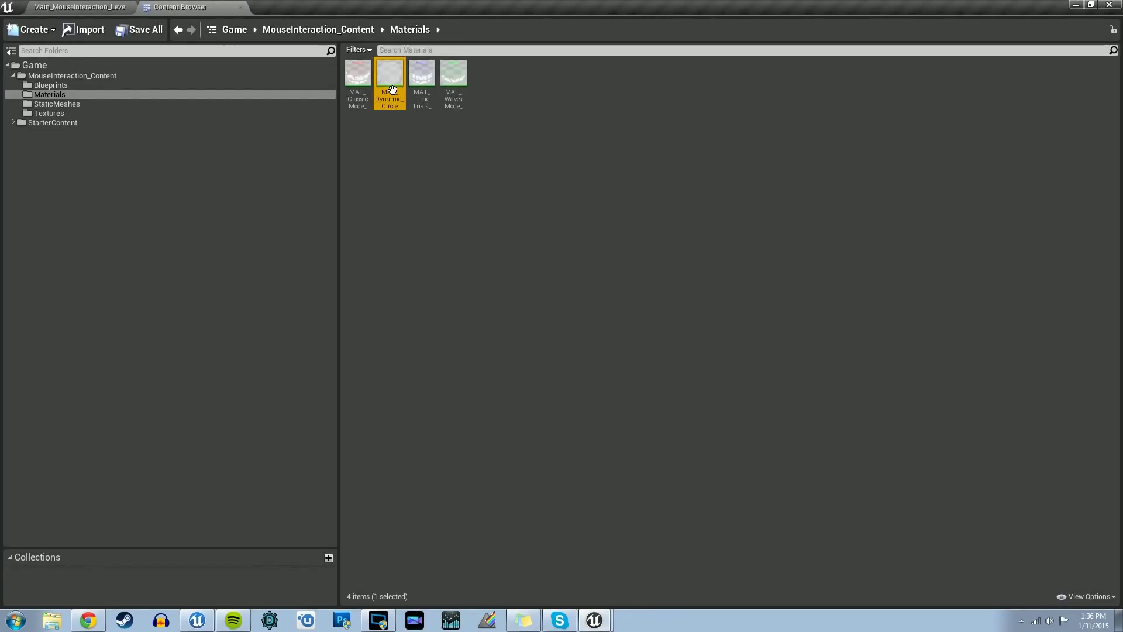
ctrl+click(390, 89)
click(391, 89)
click(426, 140)
click(398, 72)
click(410, 182)
click(394, 81)
click(403, 166)
click(393, 74)
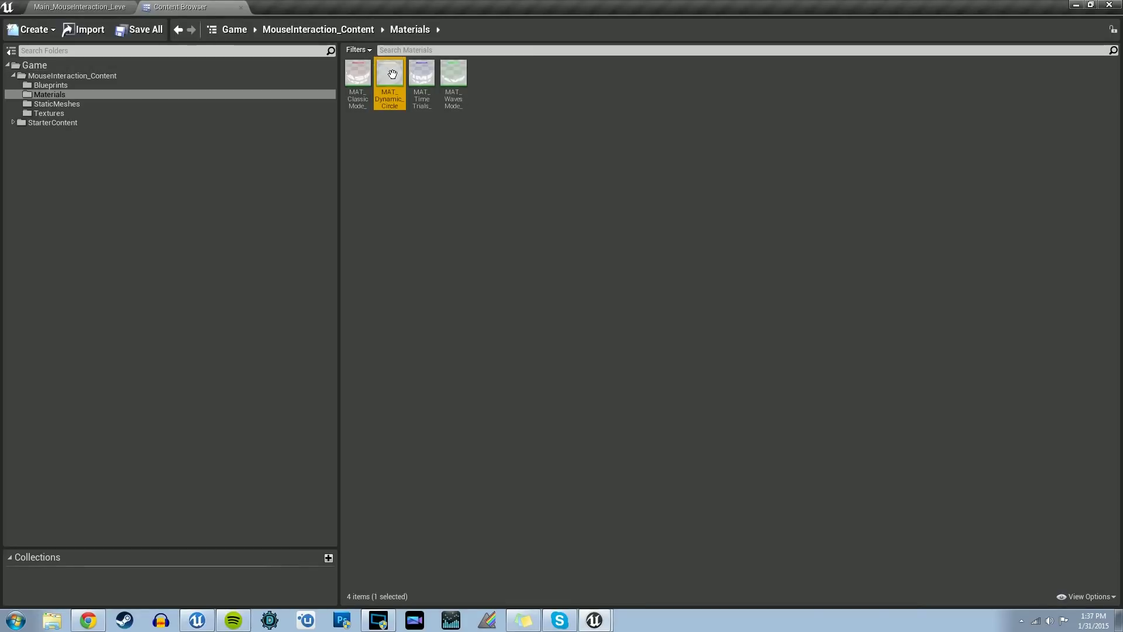
click(422, 134)
click(390, 76)
- Duplicate MAT_Dynamic_Circle and name the copy MAT_Static_Circle
right_click(388, 92)
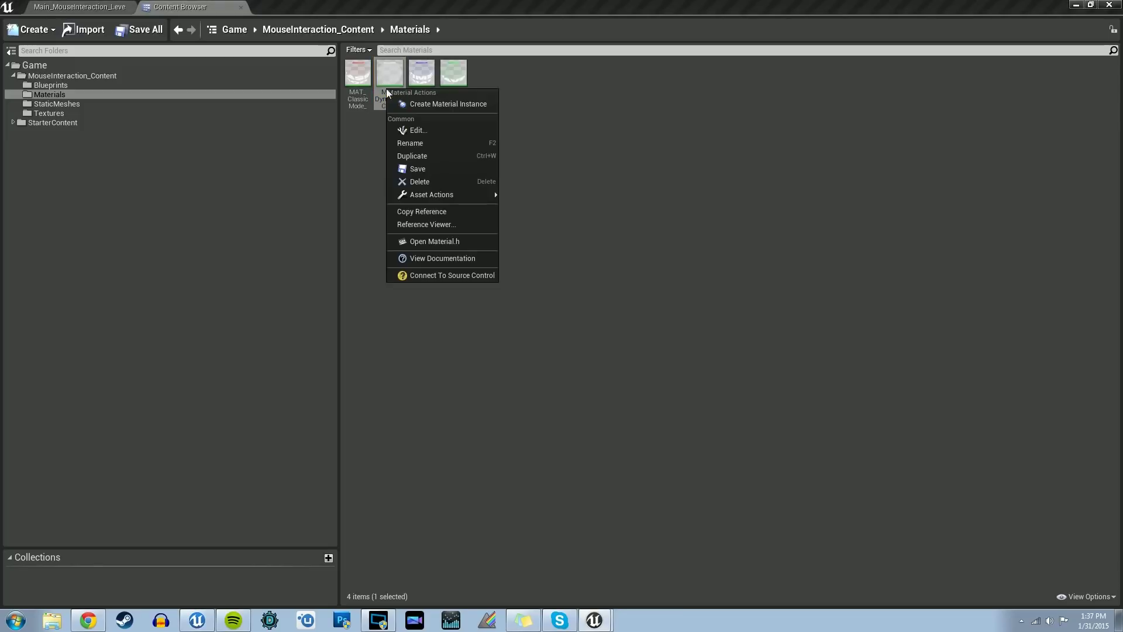
click(428, 156)
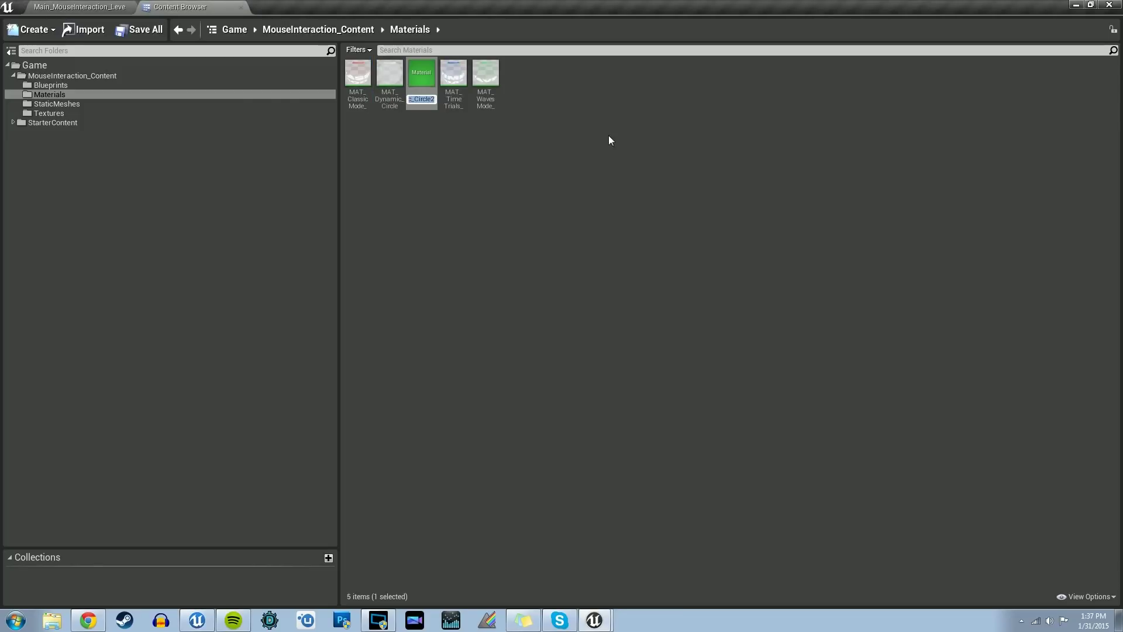
text(MAT_Static_Circle)
key(Return)
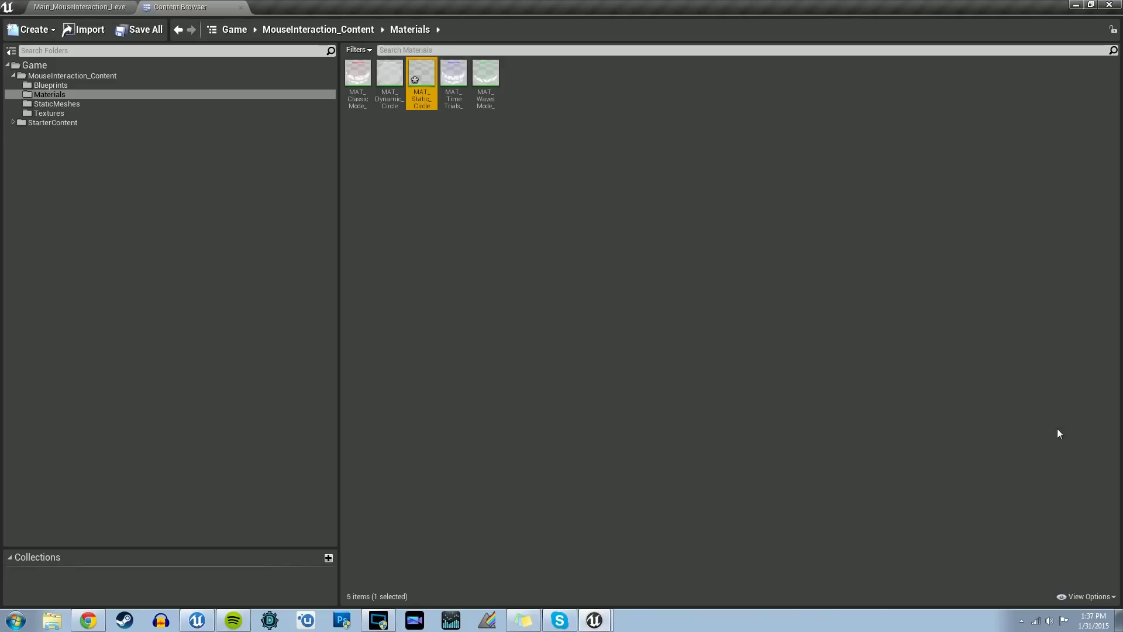
- Open MAT_Static_Circle in a docked editor tab and preview it on a plane
double_click(422, 76)
drag(275, 117, 295, 9)
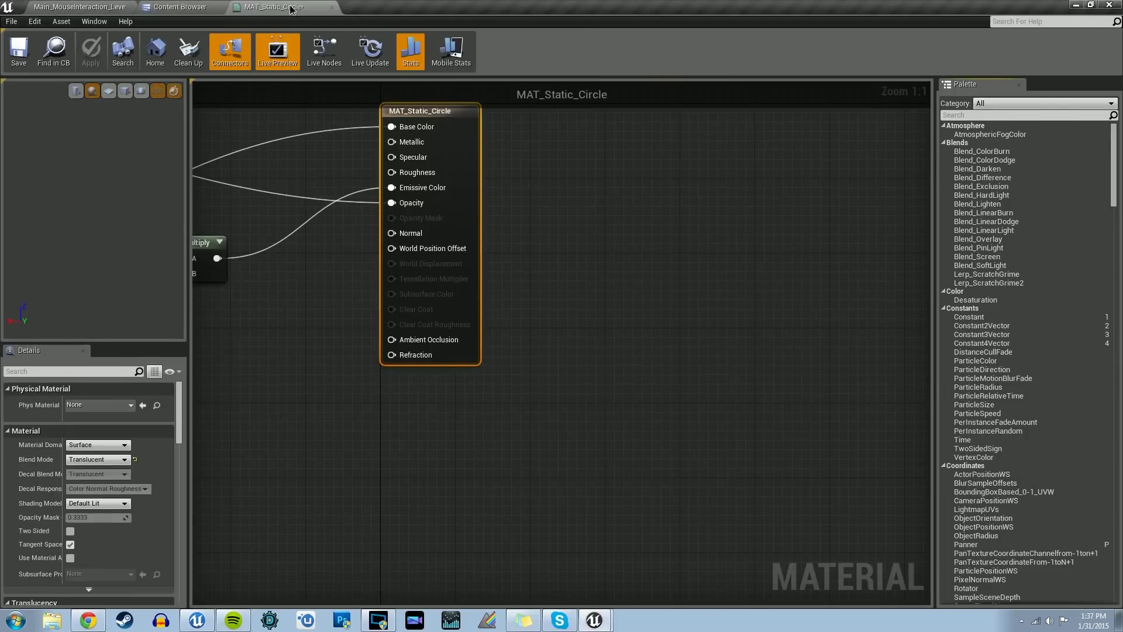
right_drag(288, 174, 823, 334)
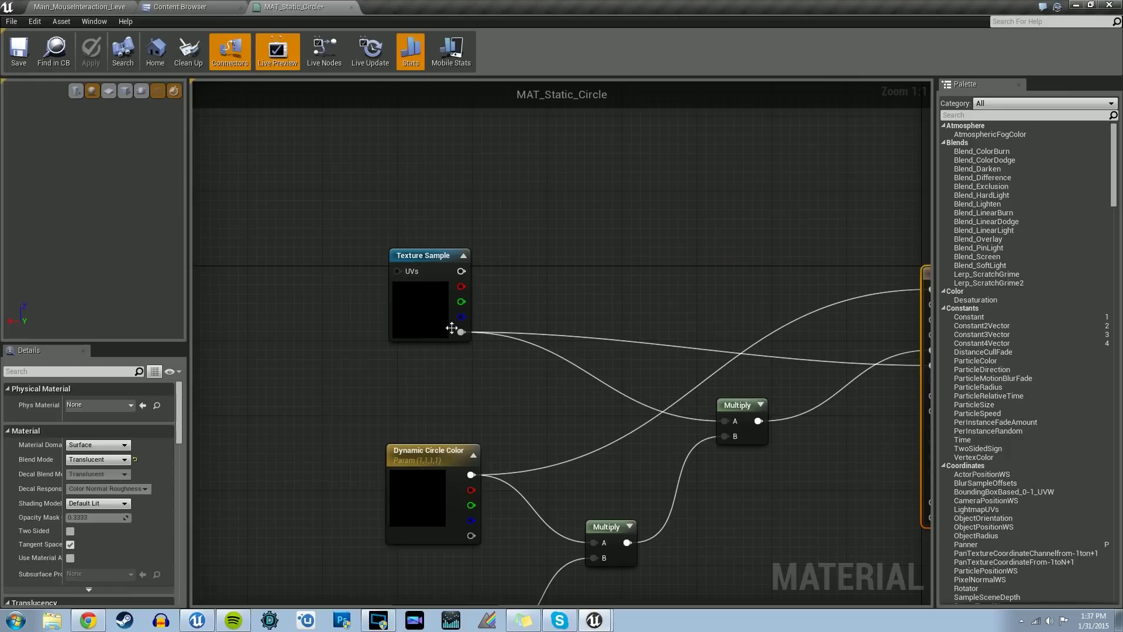
click(434, 311)
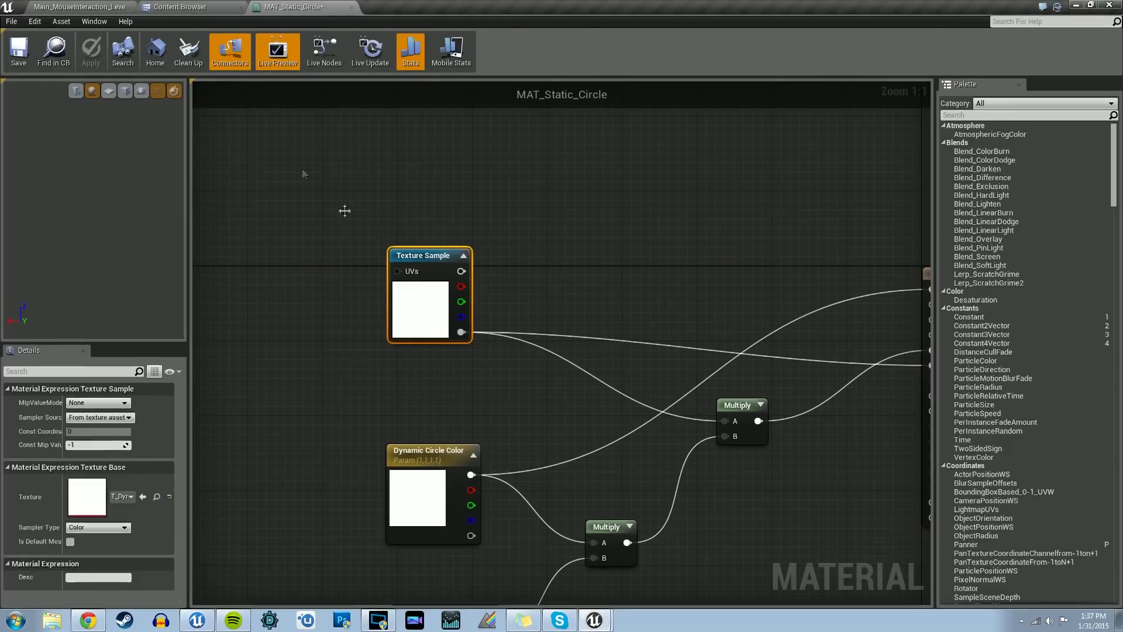
click(107, 92)
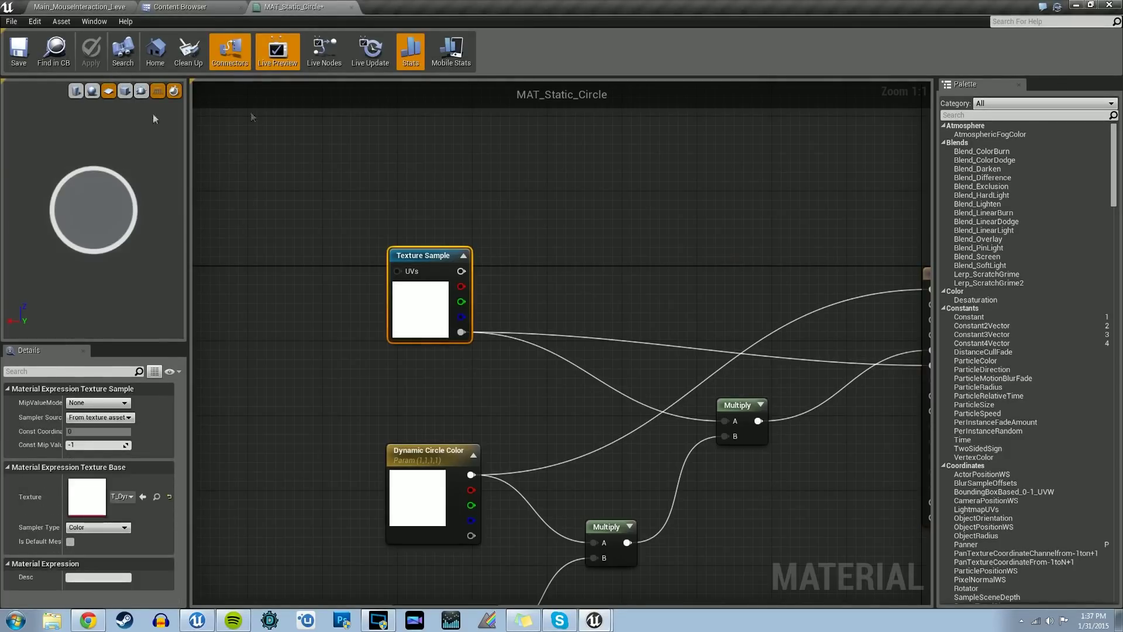
- Go back to the Content Browser's StarterContent Textures folder
click(193, 6)
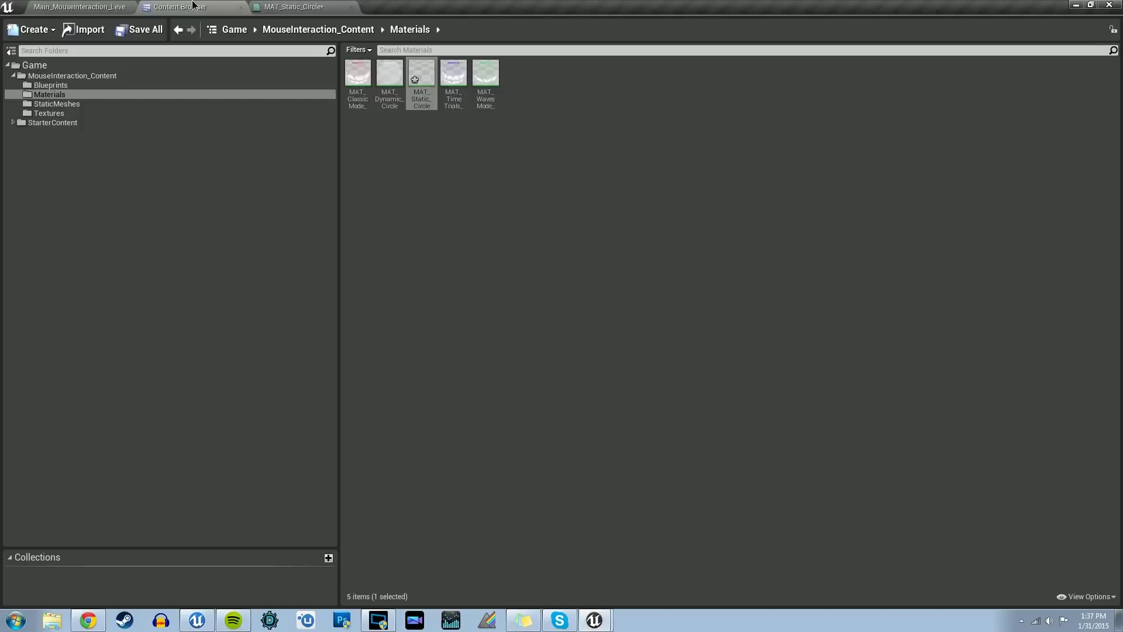
click(58, 122)
click(65, 114)
- Assign T_Static_Circle to MAT_Static_Circle's Texture Sample and check the white-ring preview
click(422, 76)
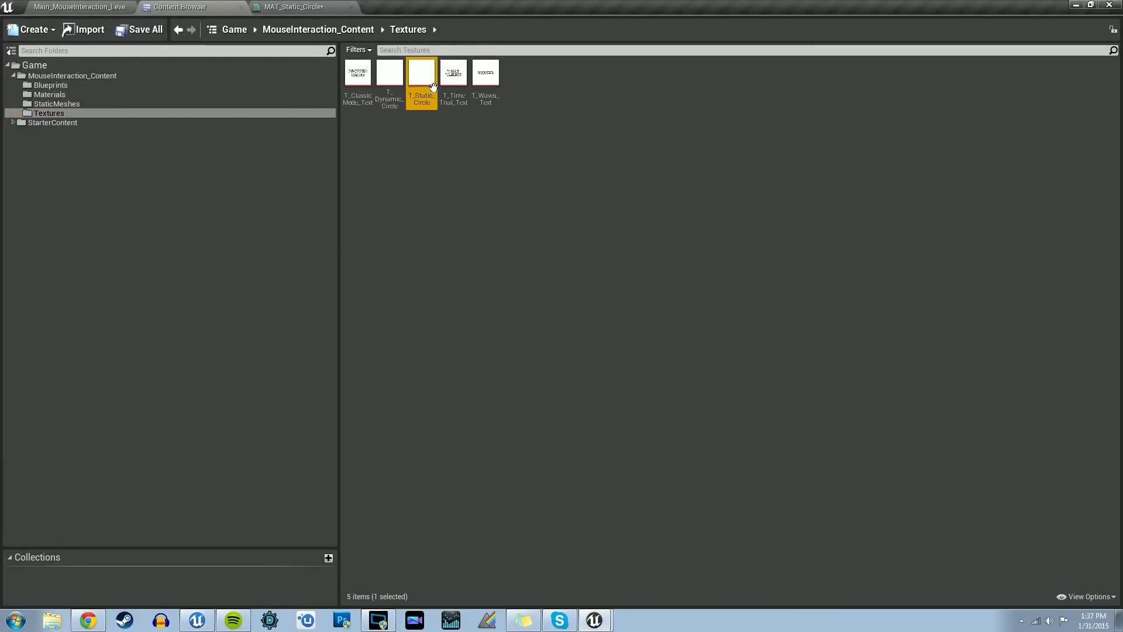
click(329, 6)
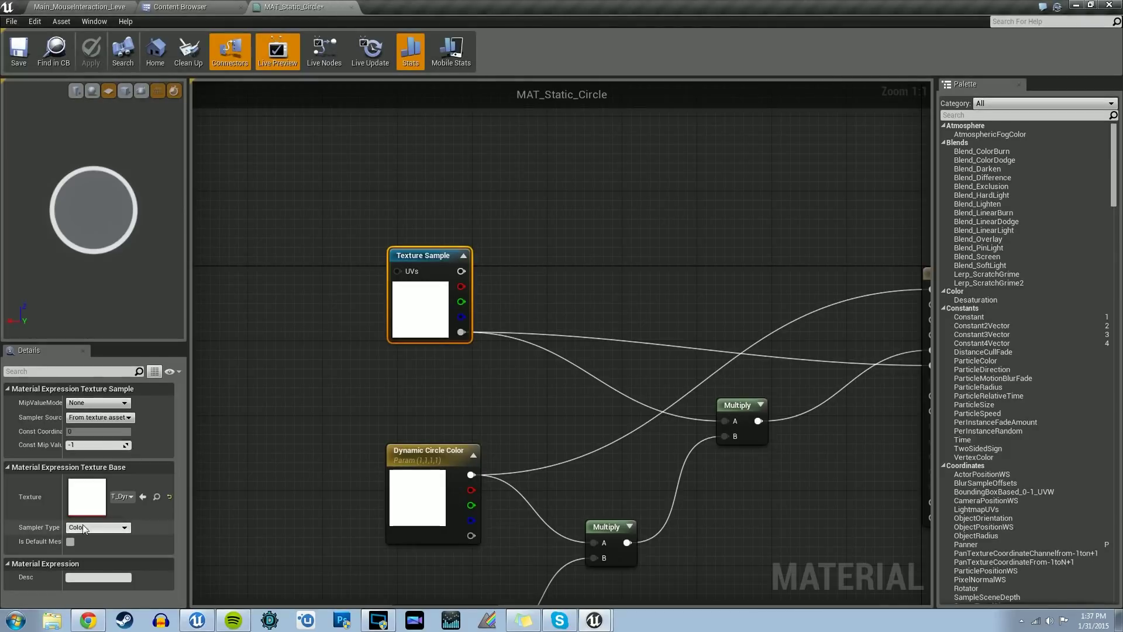
click(142, 497)
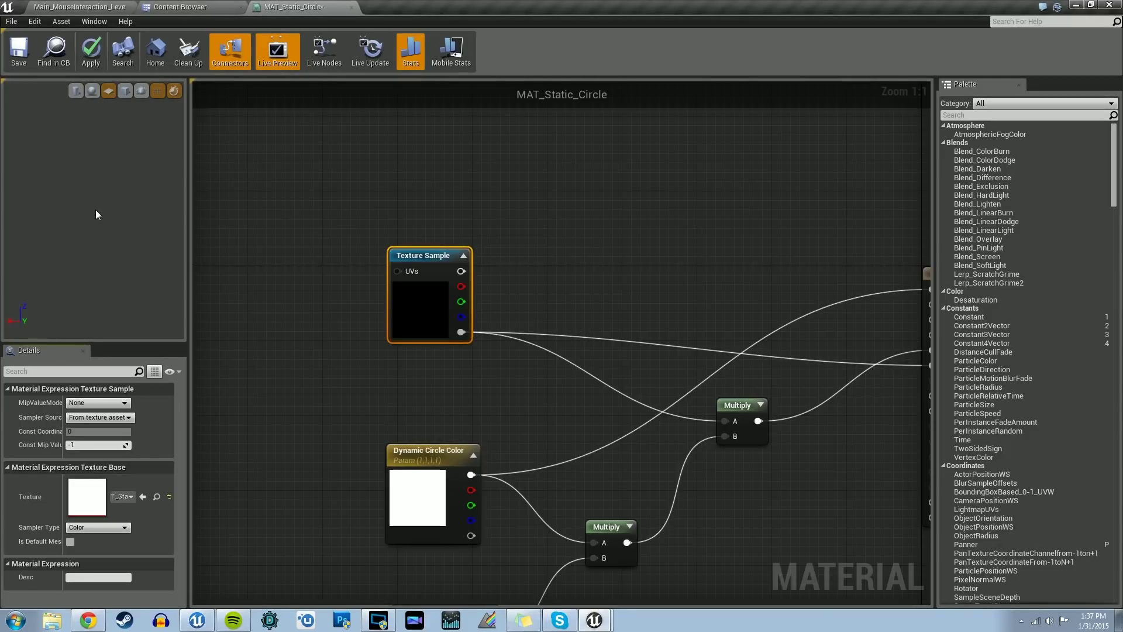
right_drag(93, 211, 11, 176)
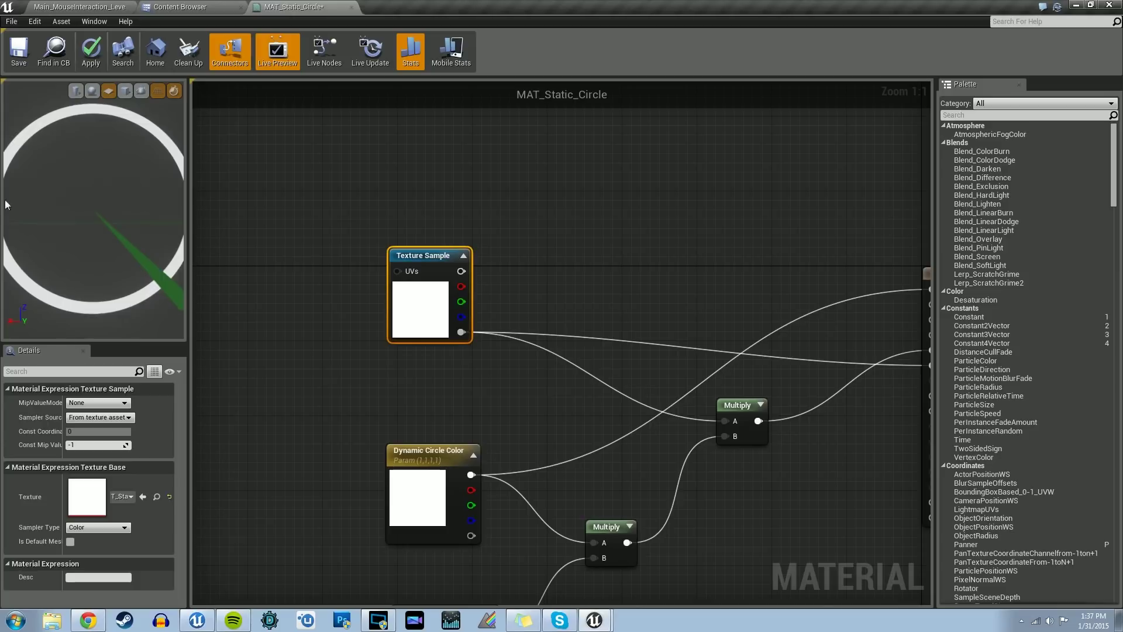
right_drag(108, 192, 107, 202)
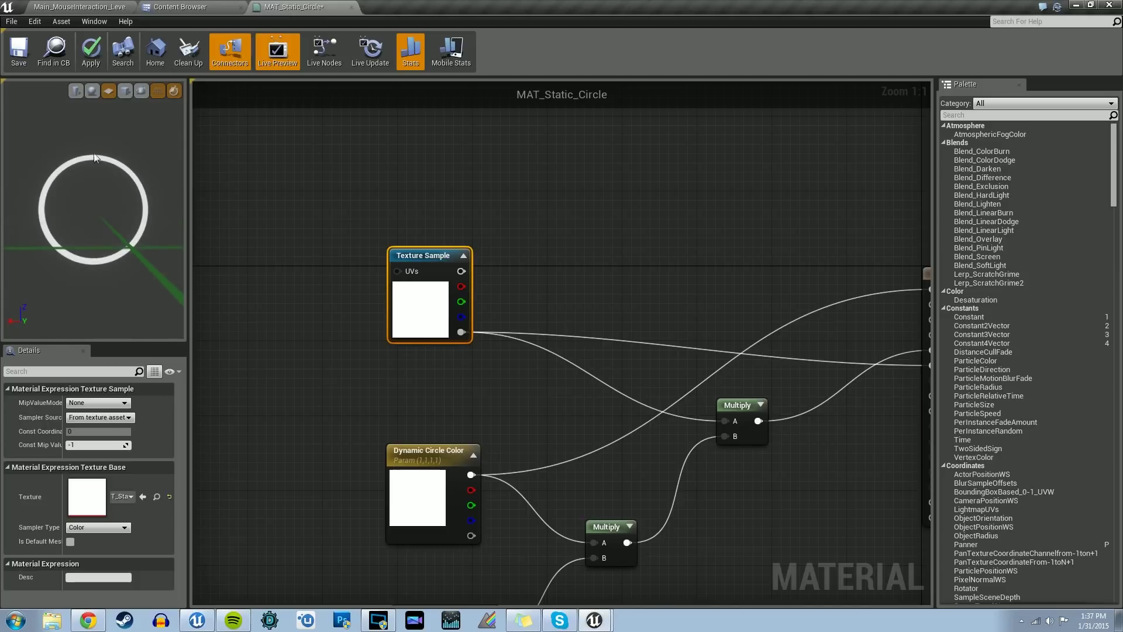
right_drag(409, 410, 339, 333)
click(337, 444)
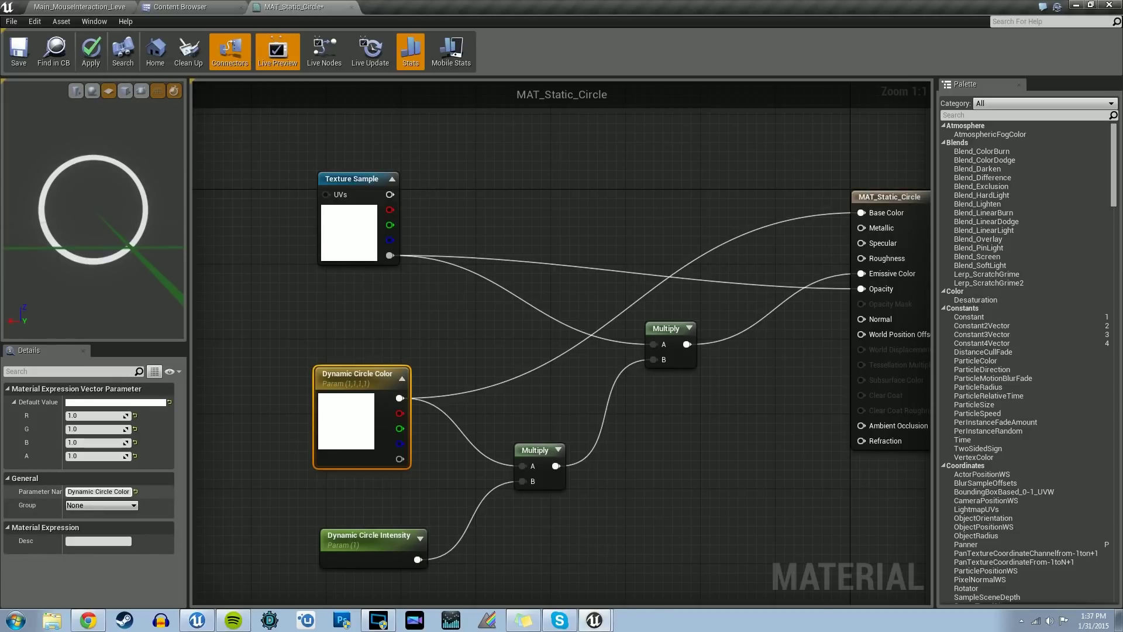
- Rename the parameters to Static Circle Color and Static Circle Intensity
drag(94, 492, 2, 497)
text(Static)
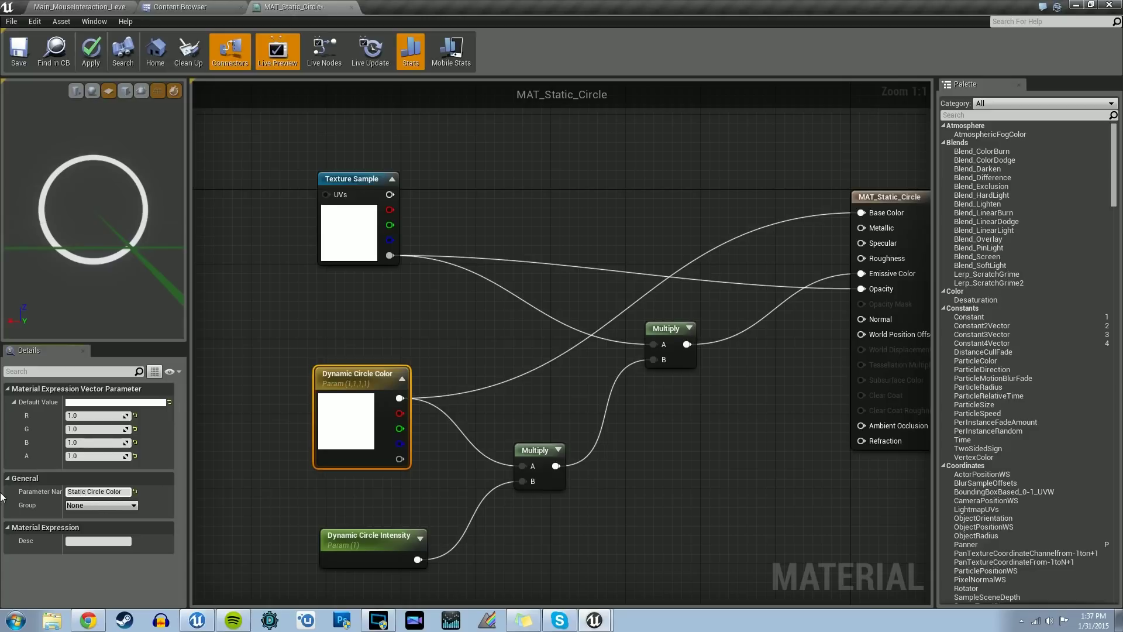
key(Return)
click(387, 564)
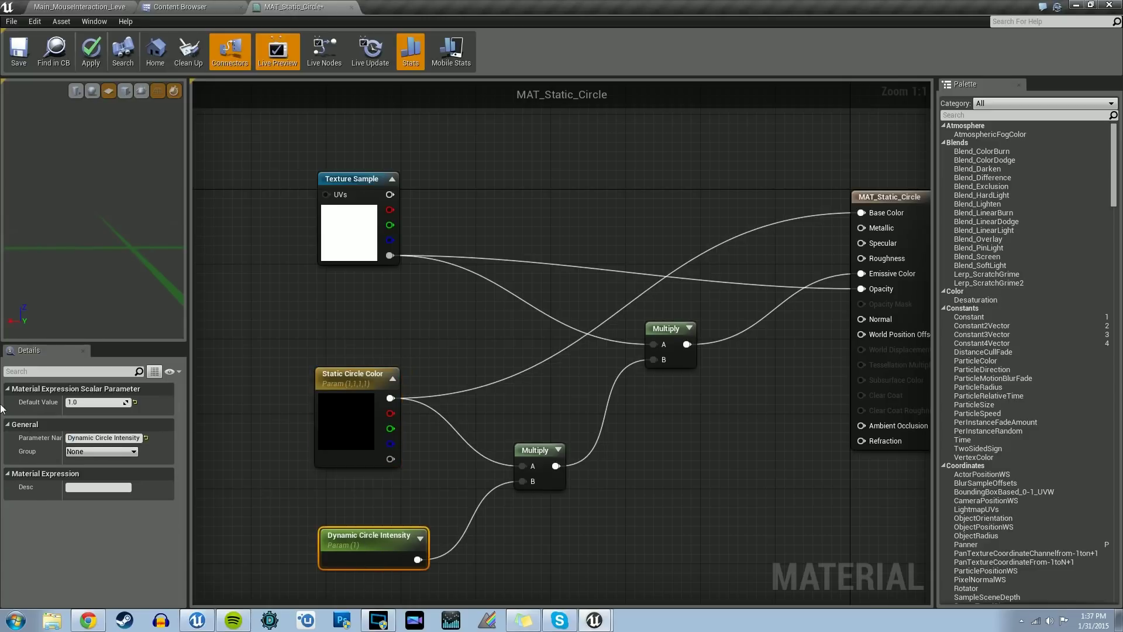
double_click(83, 437)
text(Static)
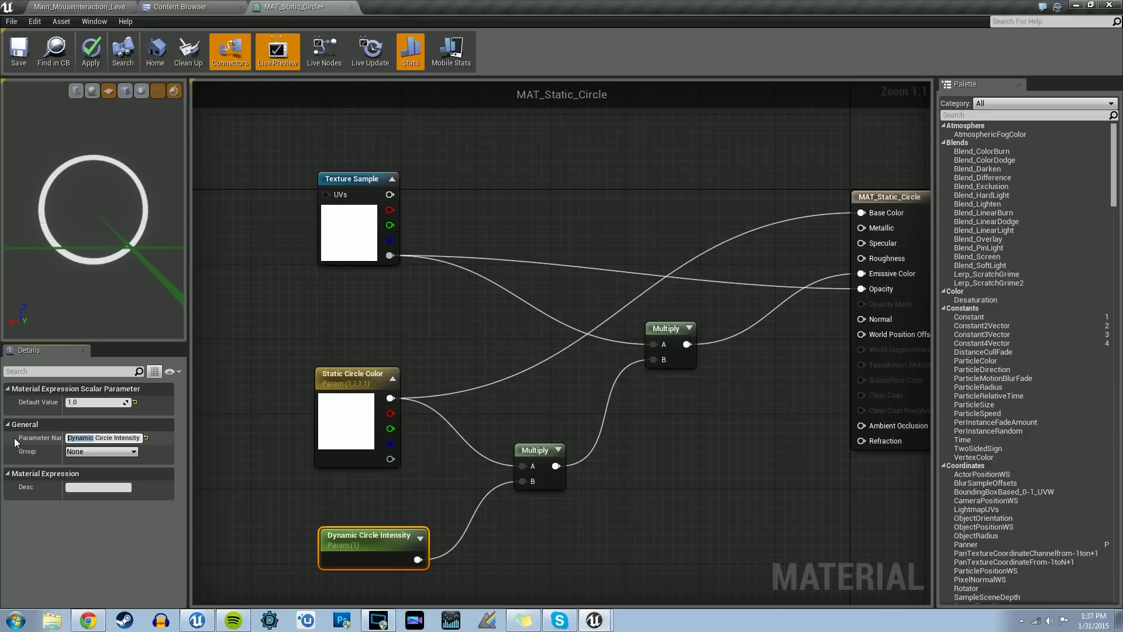
key(Return)
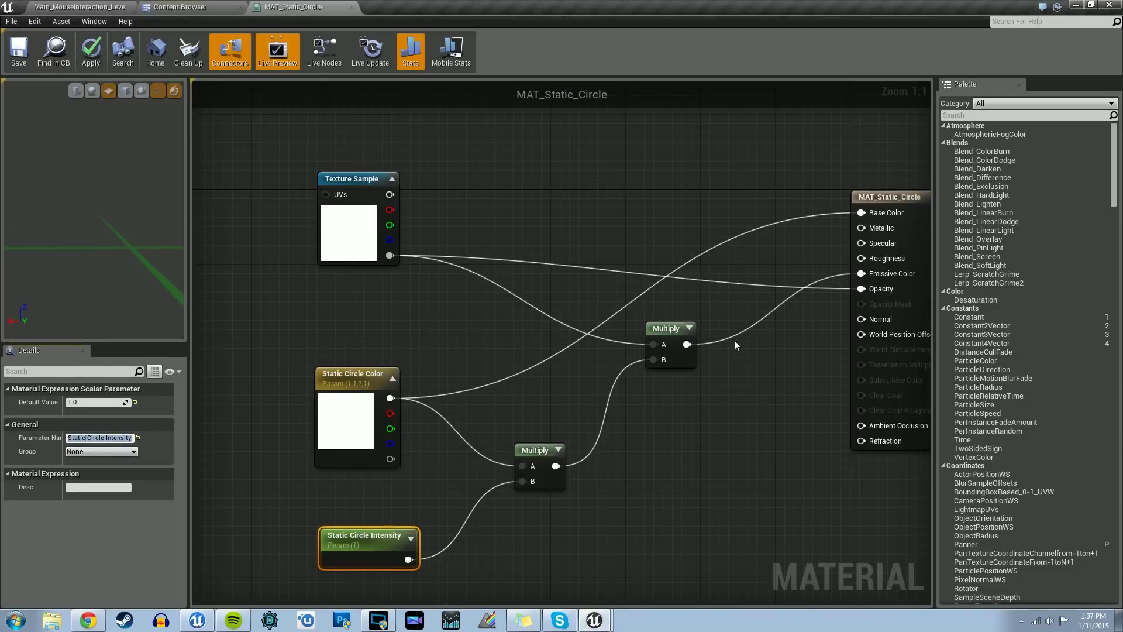
- Save MAT_Static_Circle and close its material editor
right_drag(754, 424, 675, 421)
scroll(669, 420, down, 1)
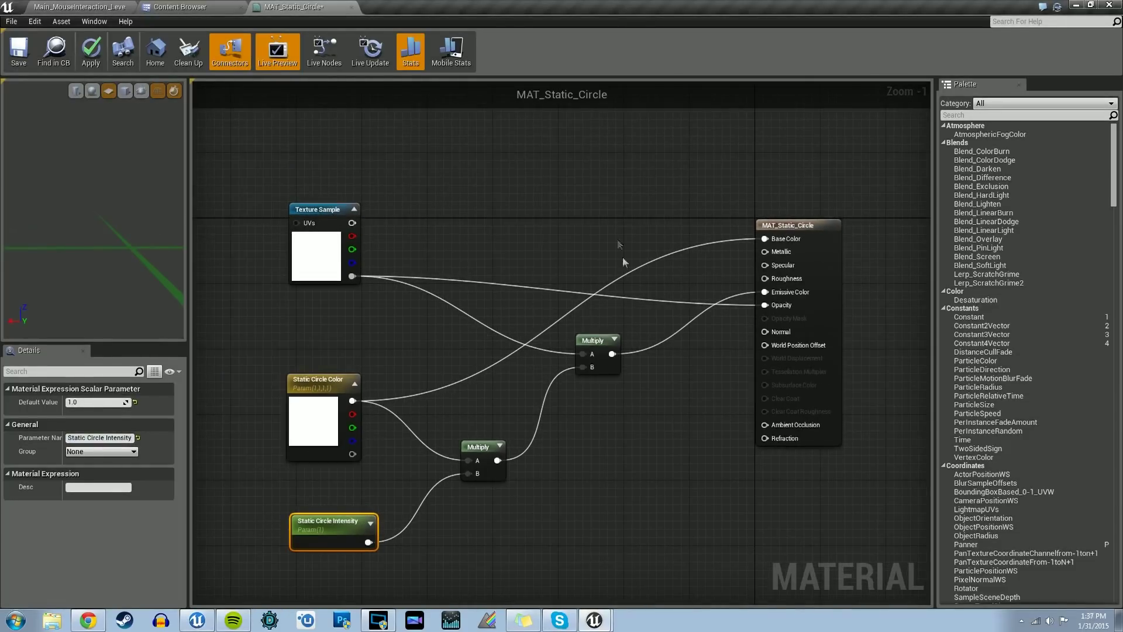
click(21, 54)
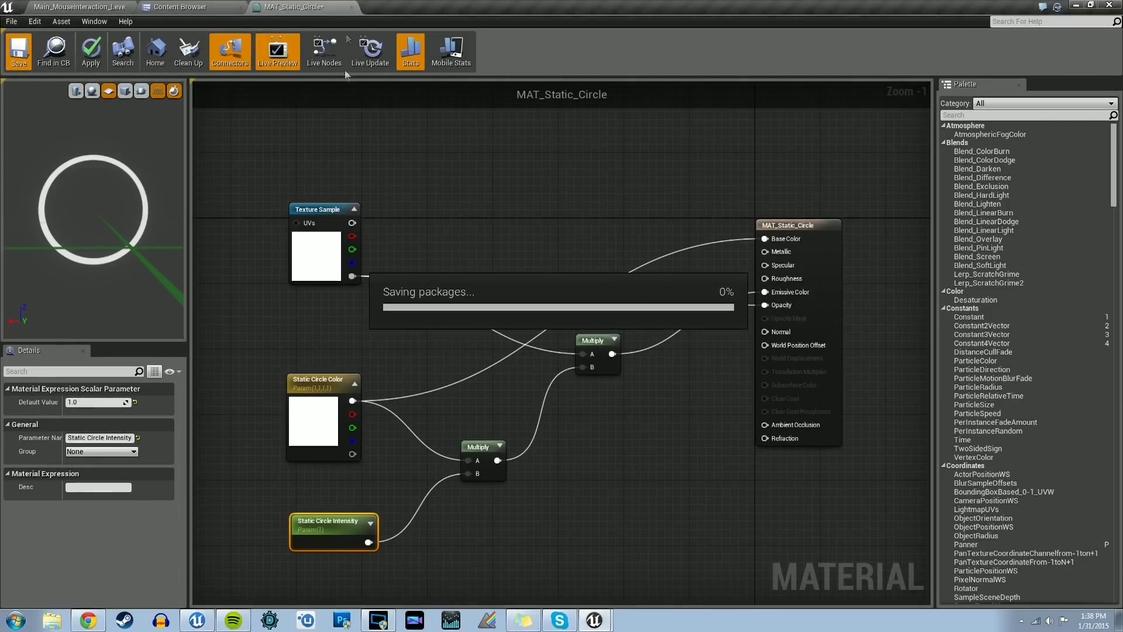
click(350, 7)
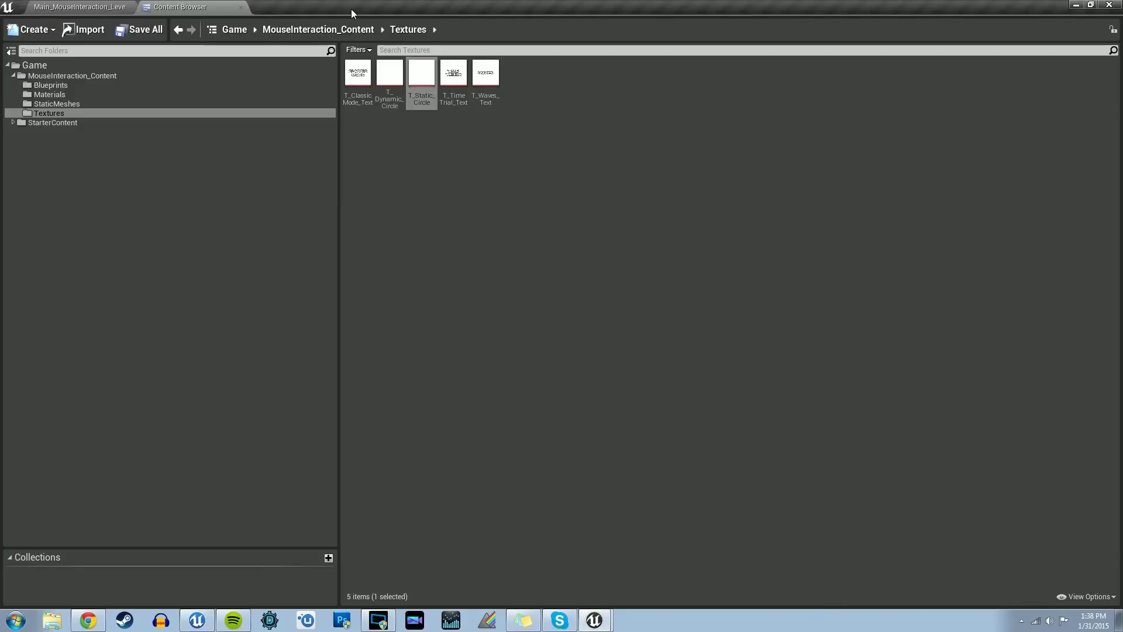
- Copy Shape_Plane from StarterContent/Shapes into the StaticMeshes folder
click(75, 101)
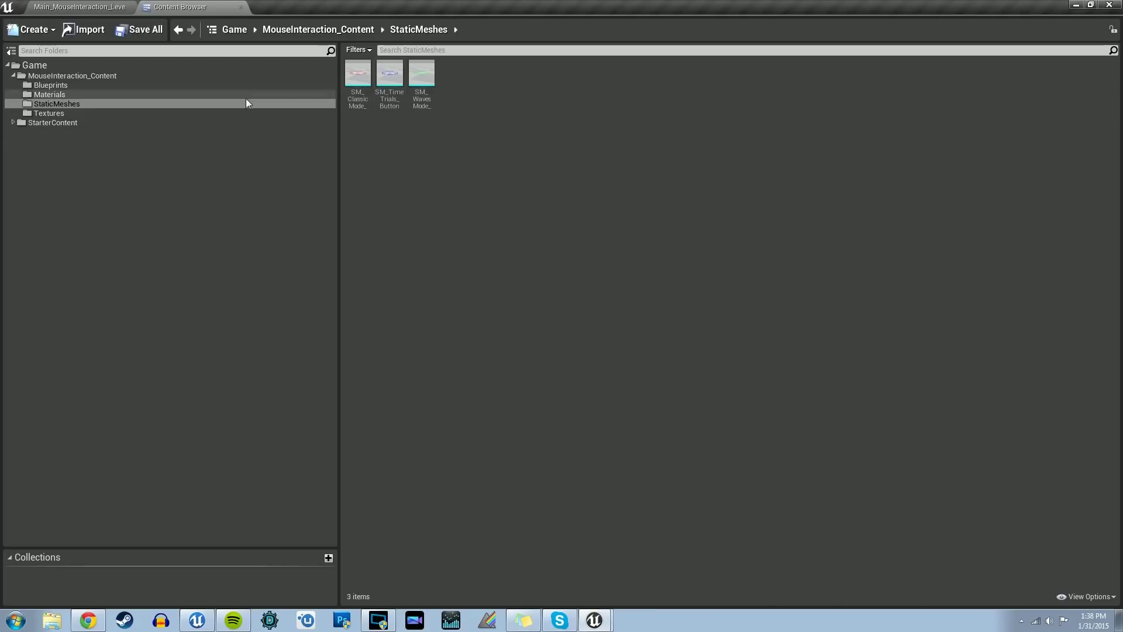
click(13, 122)
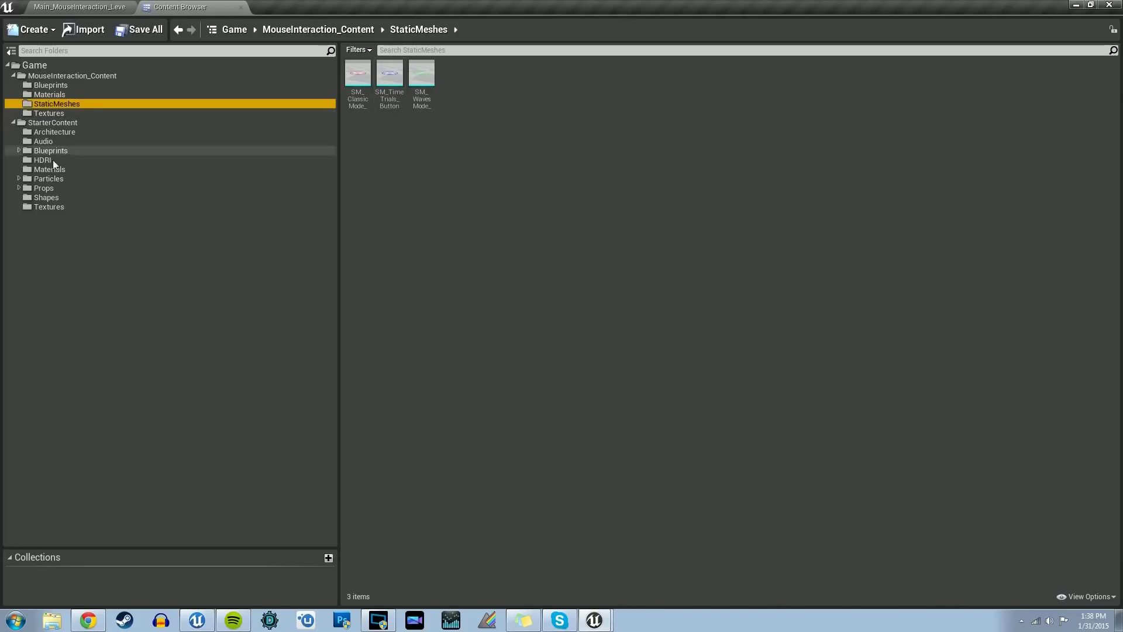
click(39, 198)
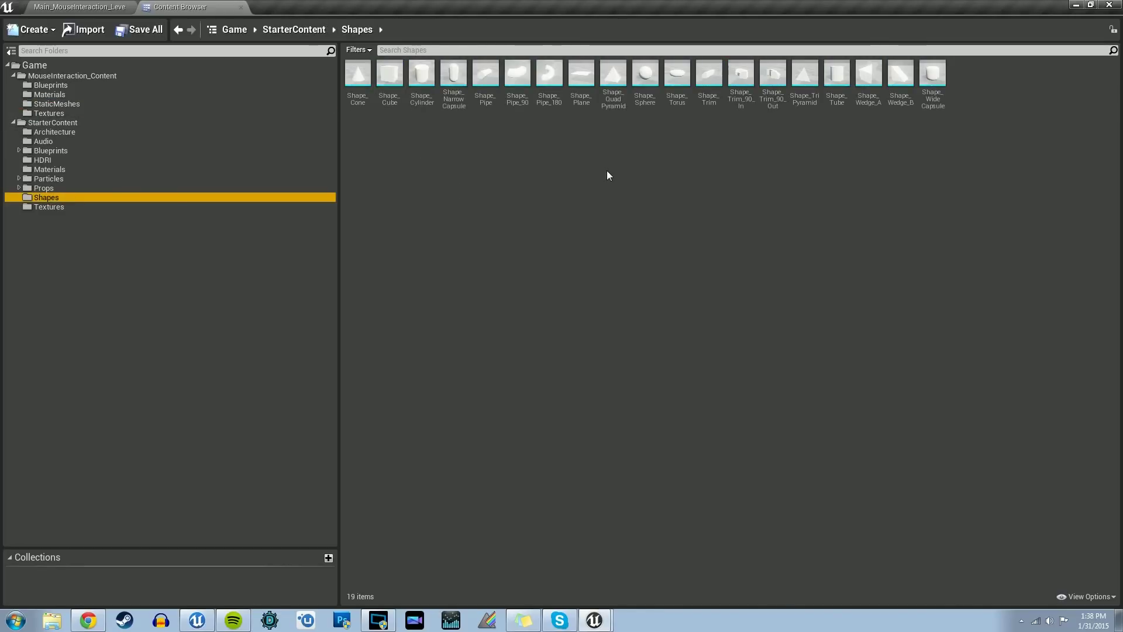
click(583, 76)
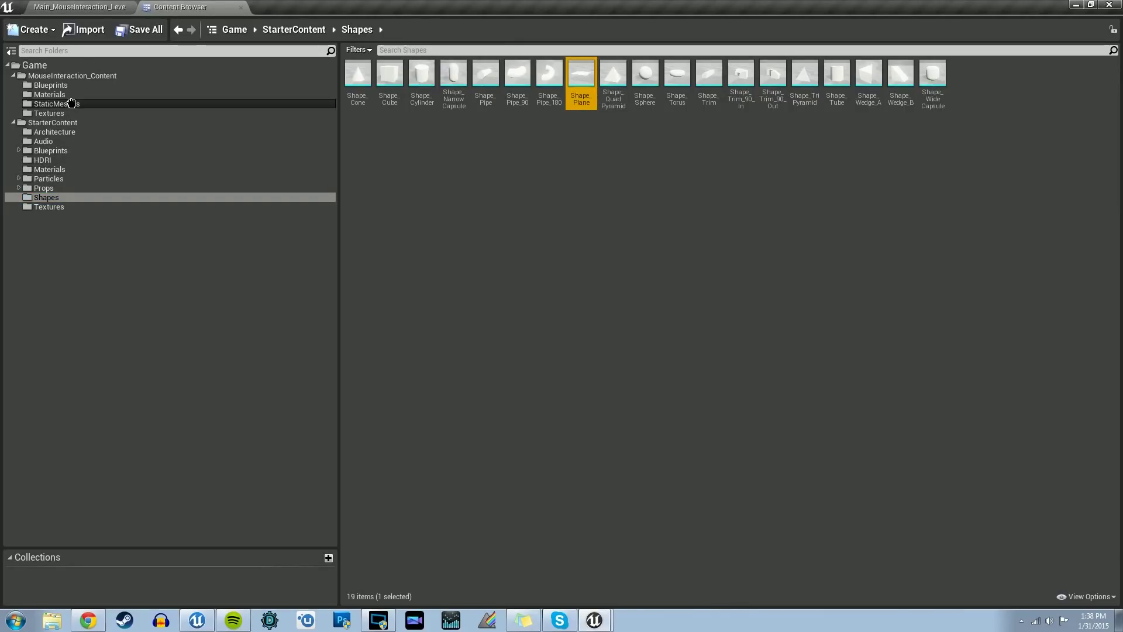
drag(72, 103, 71, 104)
click(89, 121)
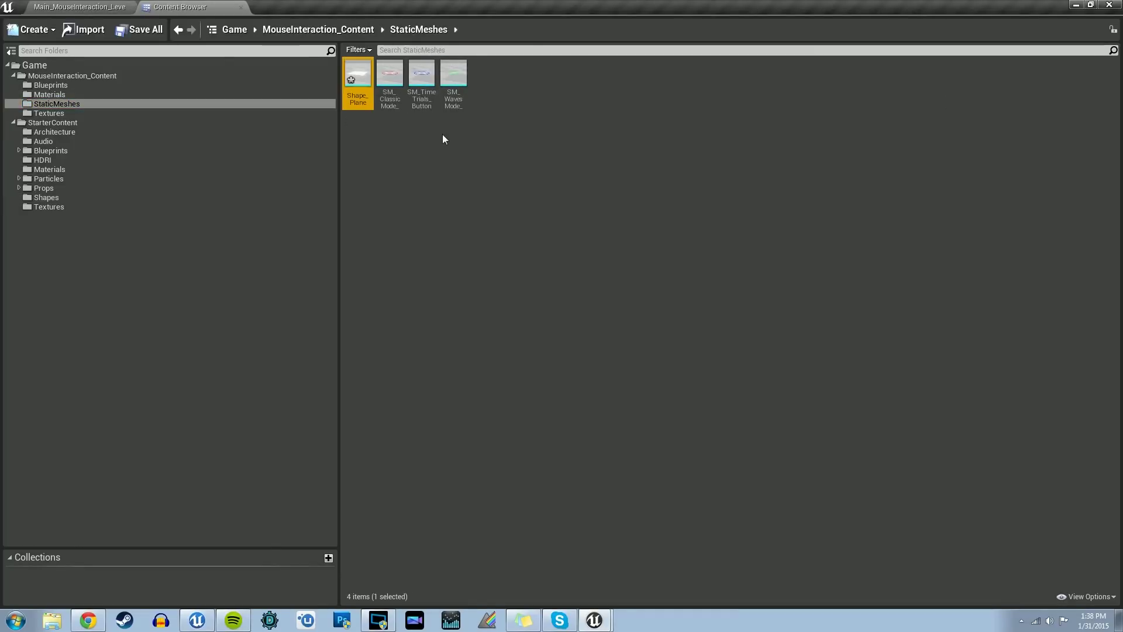
- Rename the copied plane to SM_Dynamic_Circle and open it in the mesh editor
key(F2)
text(SM_)
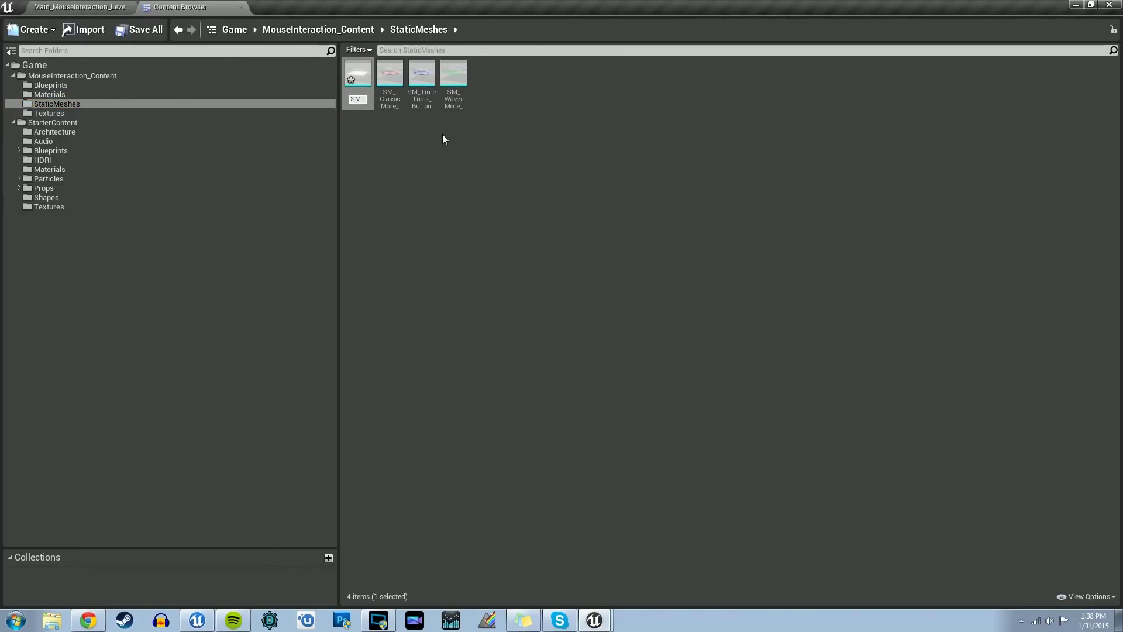
text(Dynamic_Circle)
key(Return)
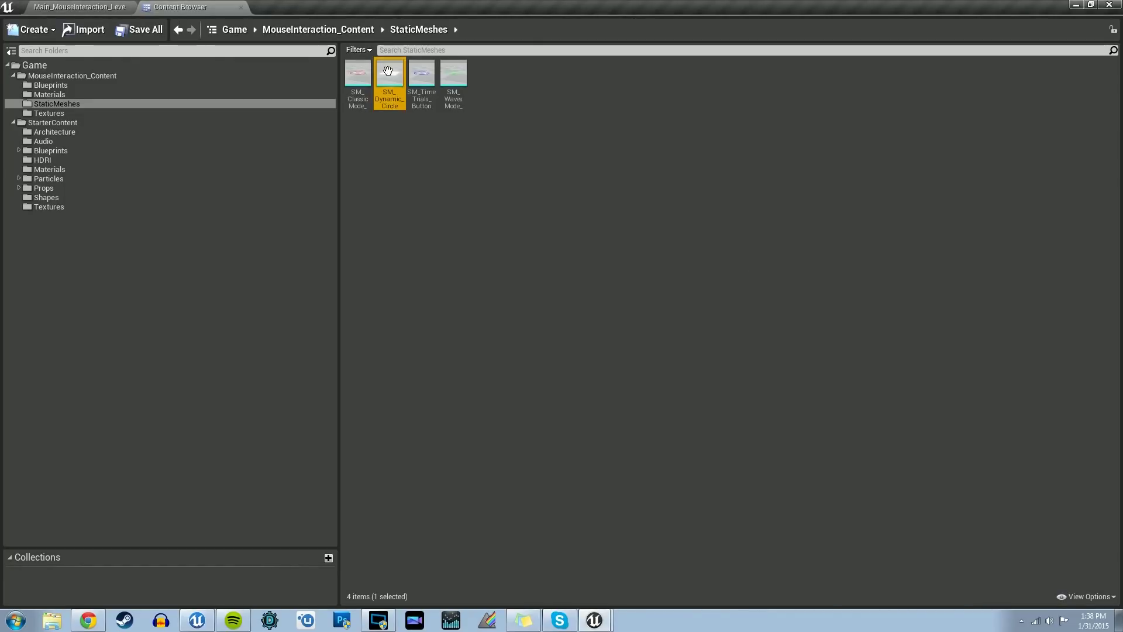
double_click(388, 75)
- Set SM_Dynamic_Circle's Element 0 material to MAT_Dynamic_Circle, save, and close the mesh editor
drag(300, 120, 325, 3)
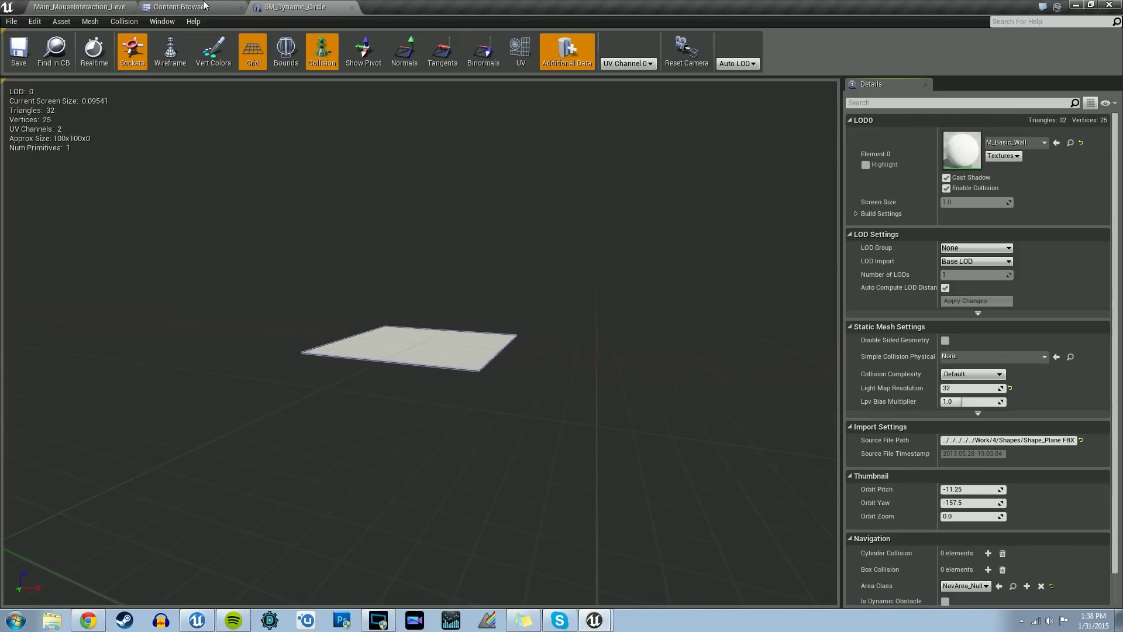
click(179, 6)
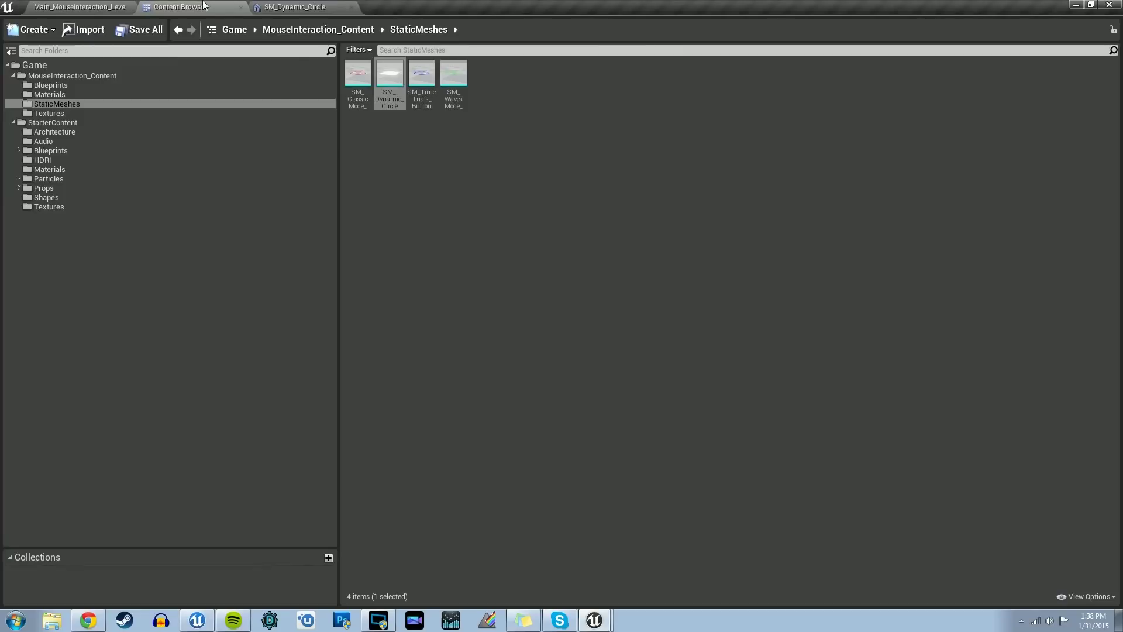
click(50, 94)
click(396, 81)
click(321, 7)
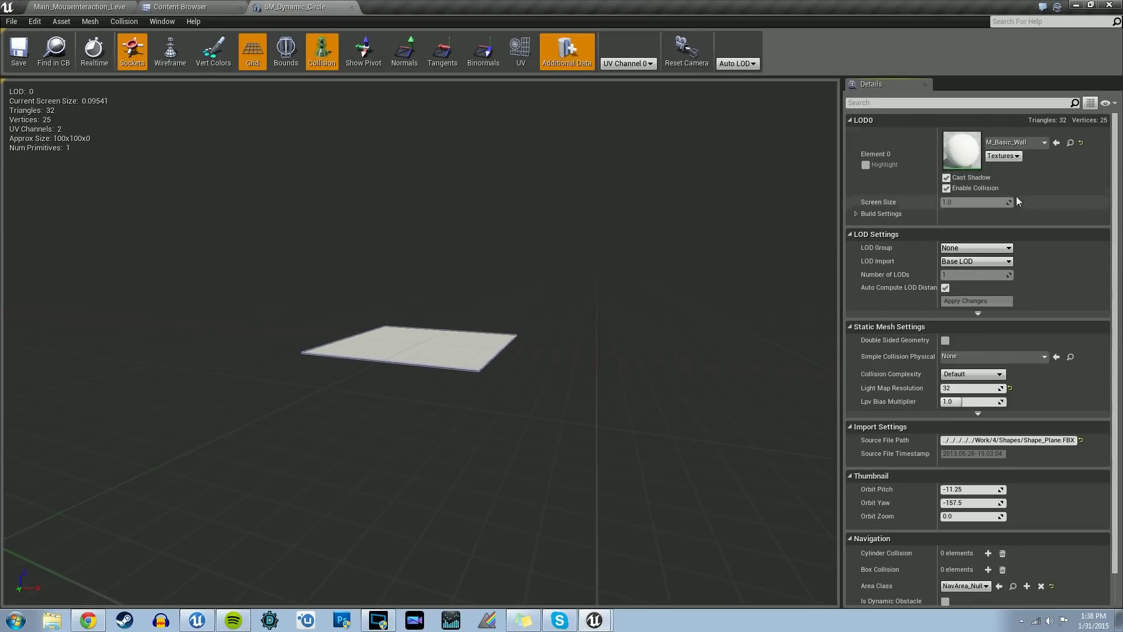
click(1056, 143)
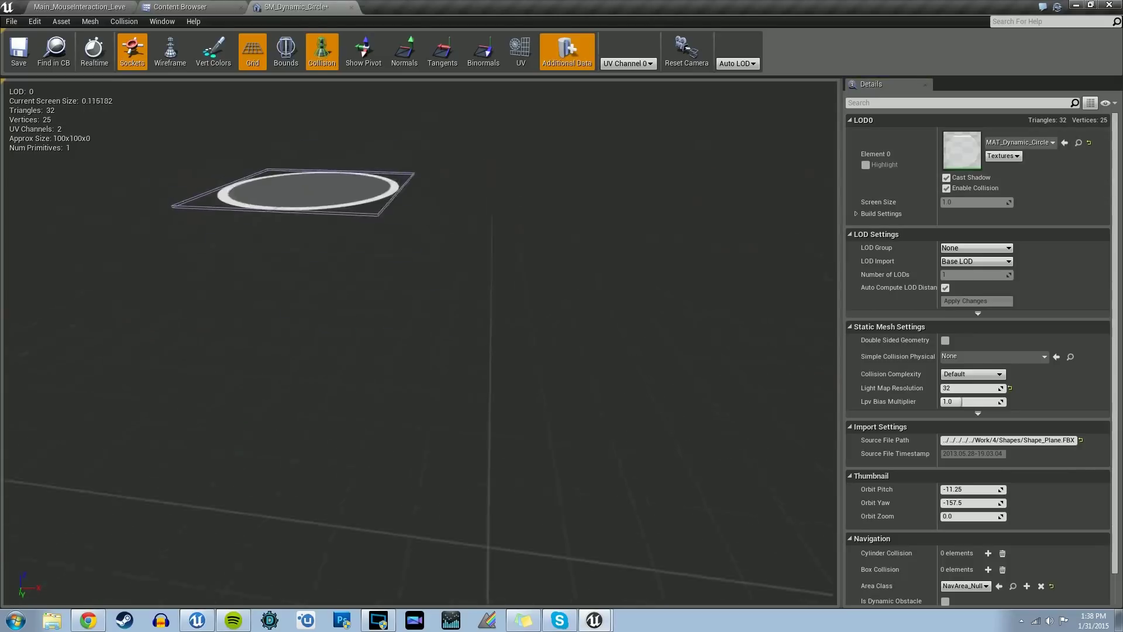
click(18, 50)
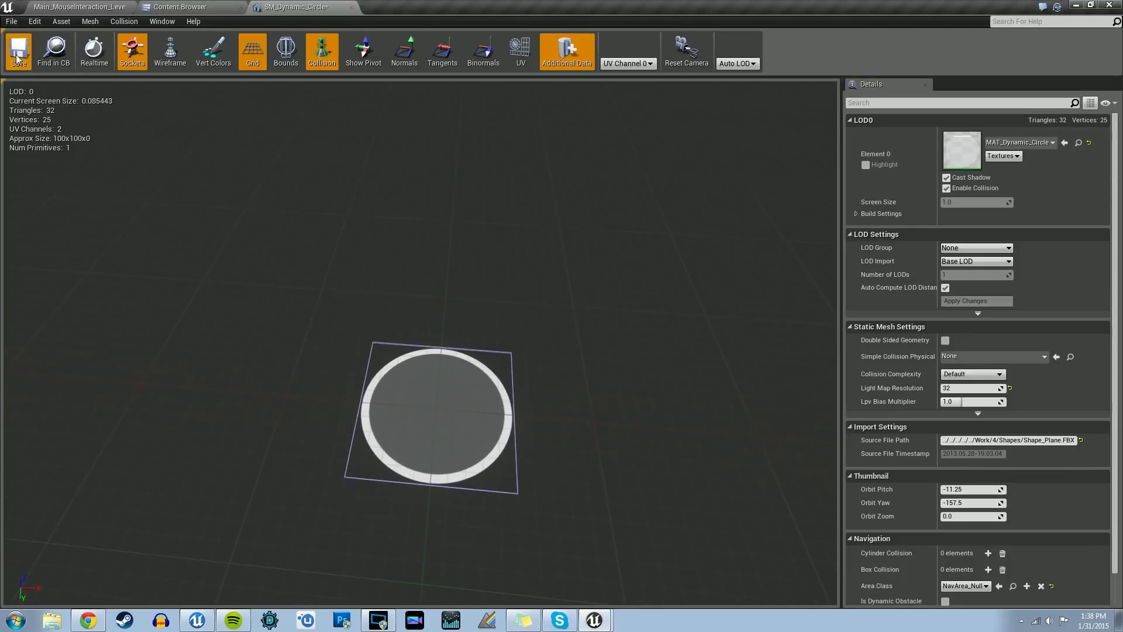
click(352, 8)
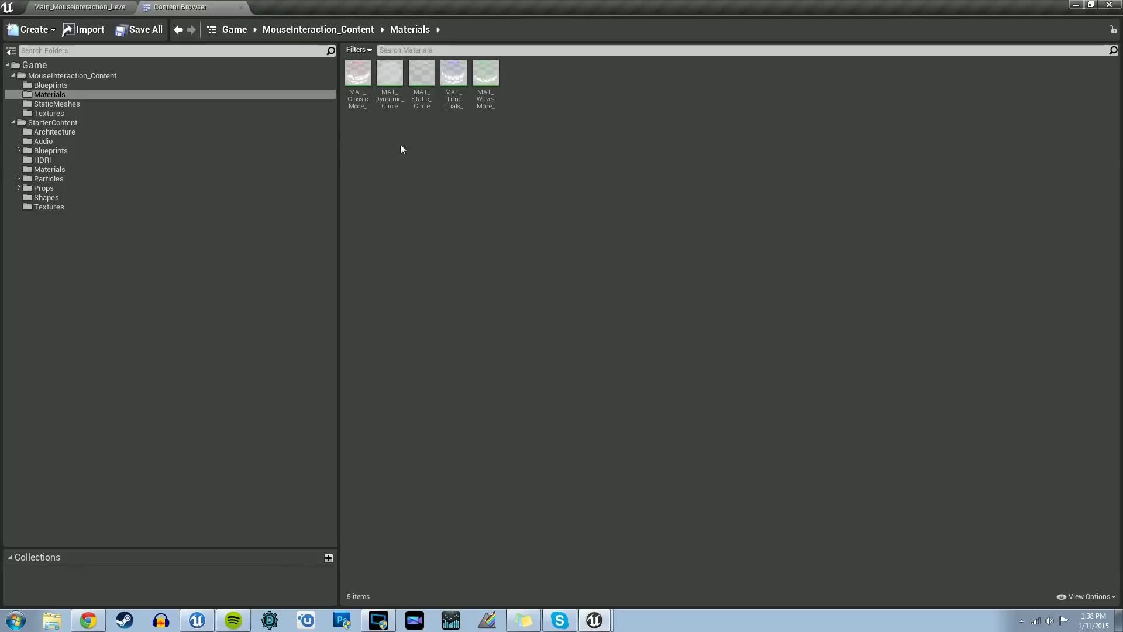
- Duplicate SM_Dynamic_Circle in StaticMeshes and name the copy SM_Static_Circle
click(56, 104)
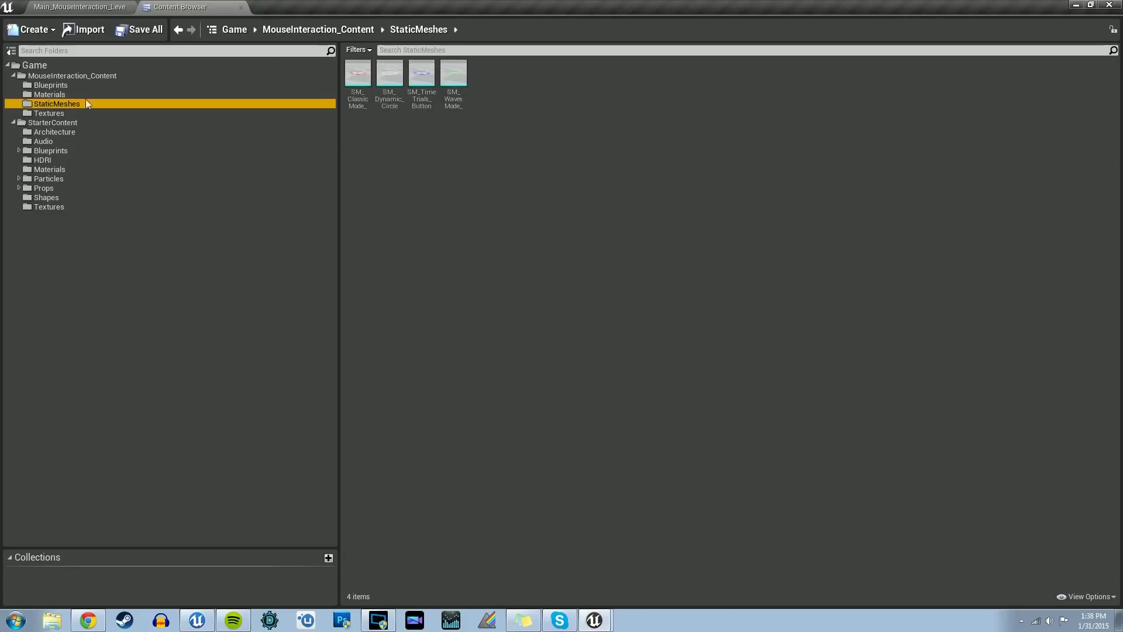
click(389, 74)
key(ctrl+w)
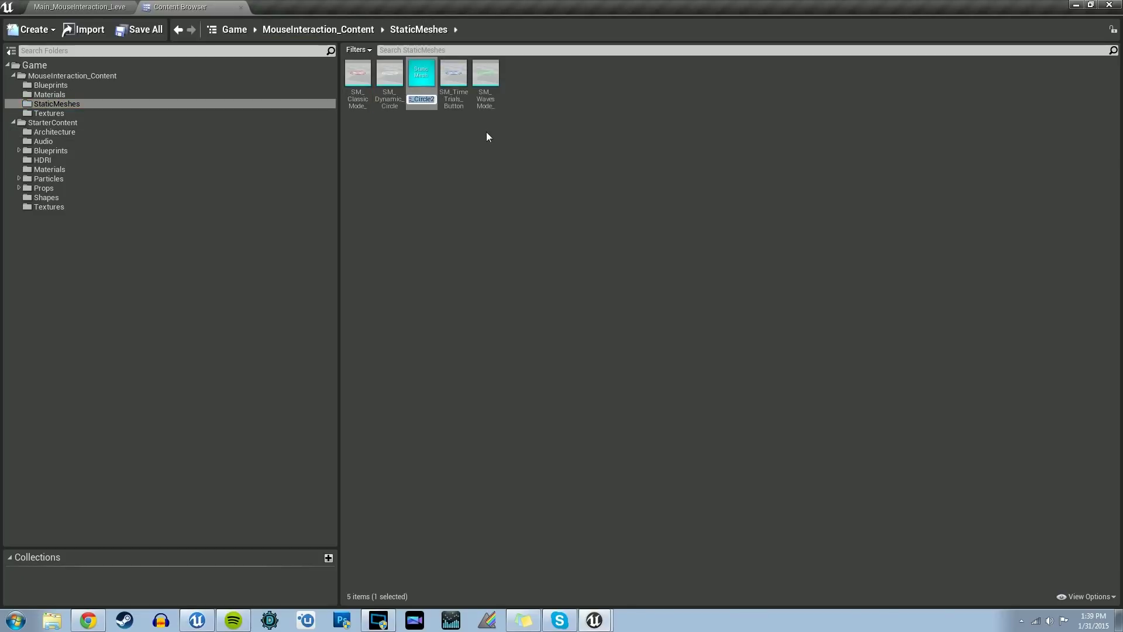
text(SM_Sta)
text(t)
text(ic_Circle)
key(Return)
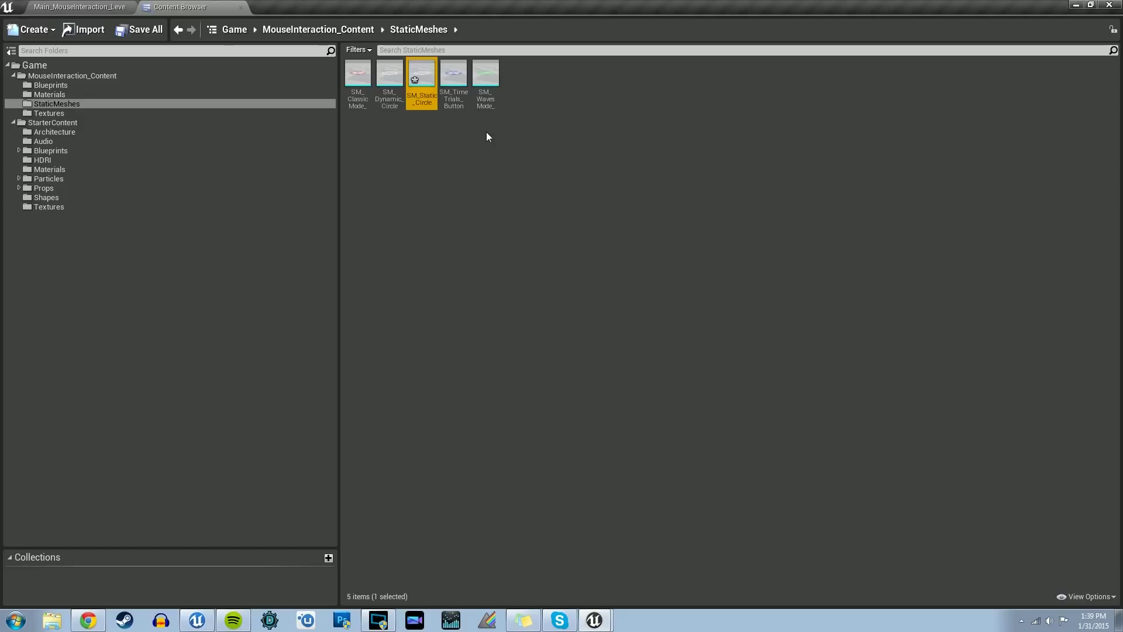
- Set SM_Static_Circle's Element 0 material to MAT_Static_Circle, showing a white ring
double_click(421, 76)
drag(294, 6, 295, 7)
click(51, 93)
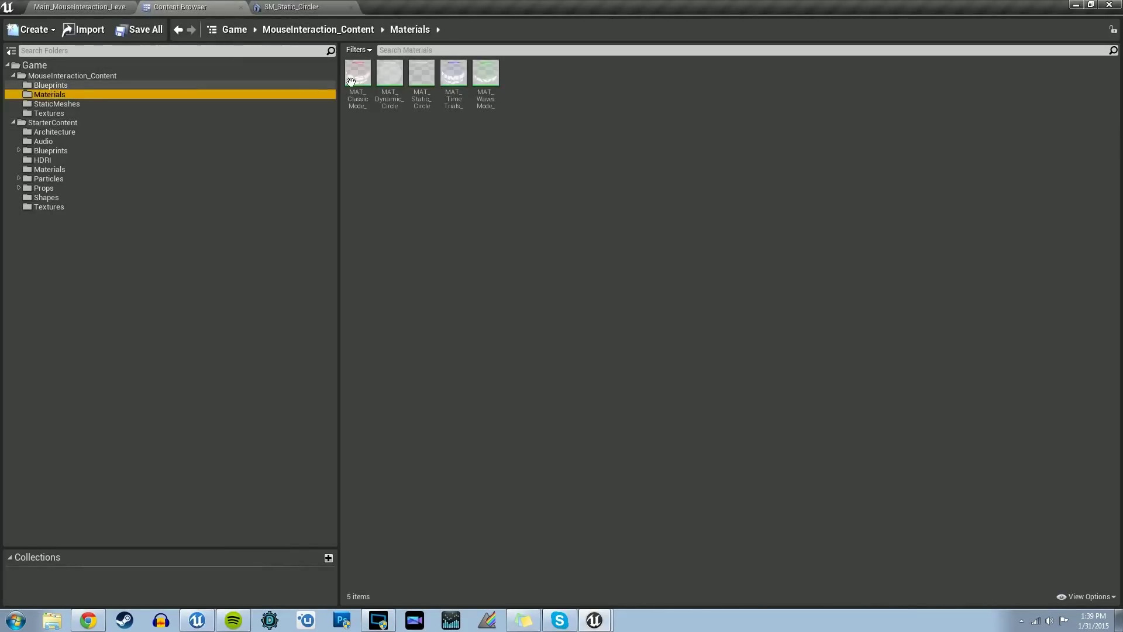
click(421, 75)
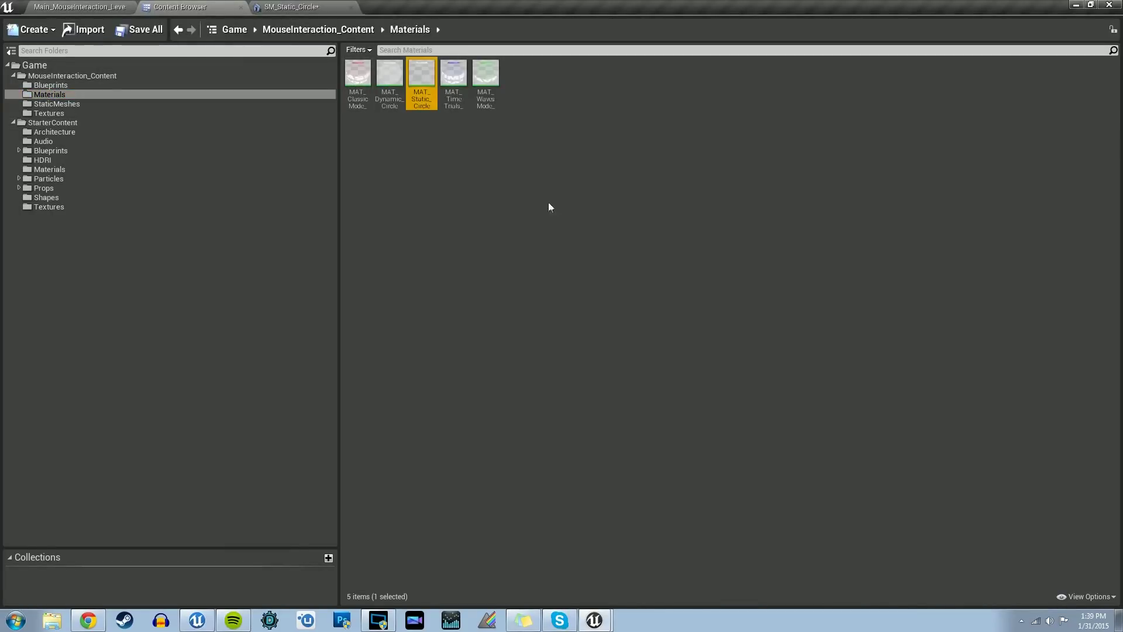
click(288, 6)
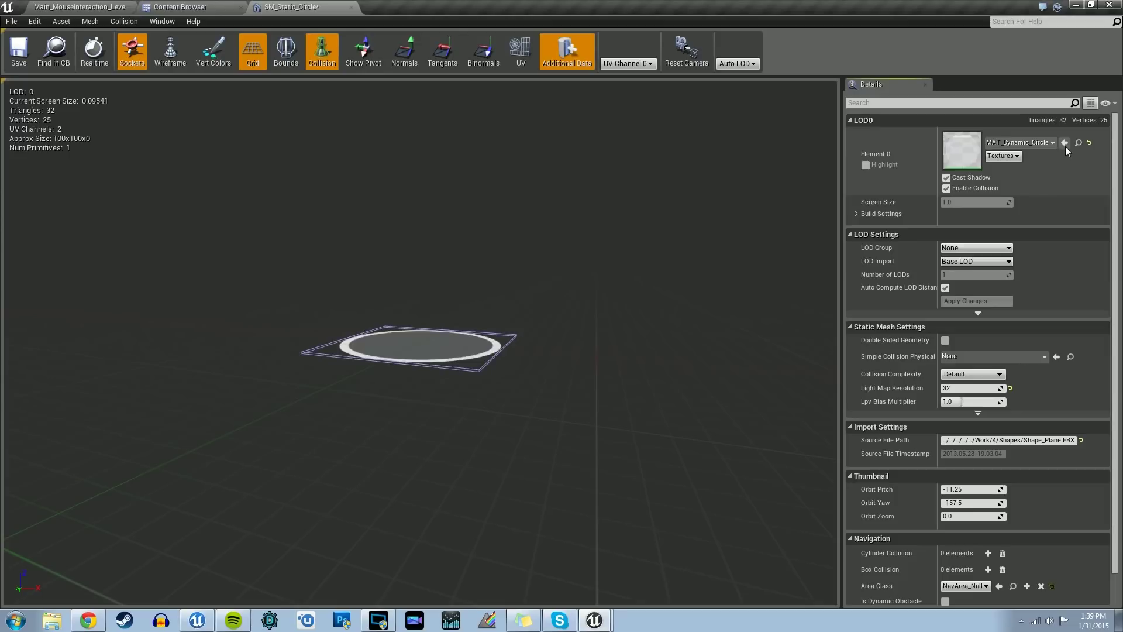
click(1065, 146)
mouse_move(450, 338)
right_down()
mouse_move(450, 404)
mouse_move(450, 338)
right_up()
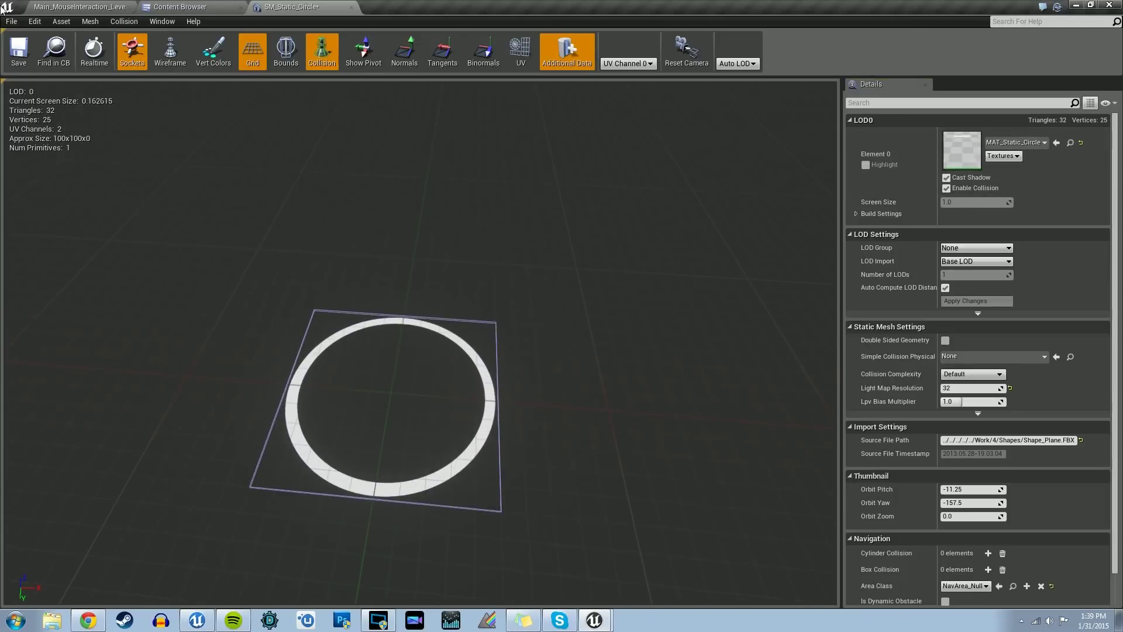